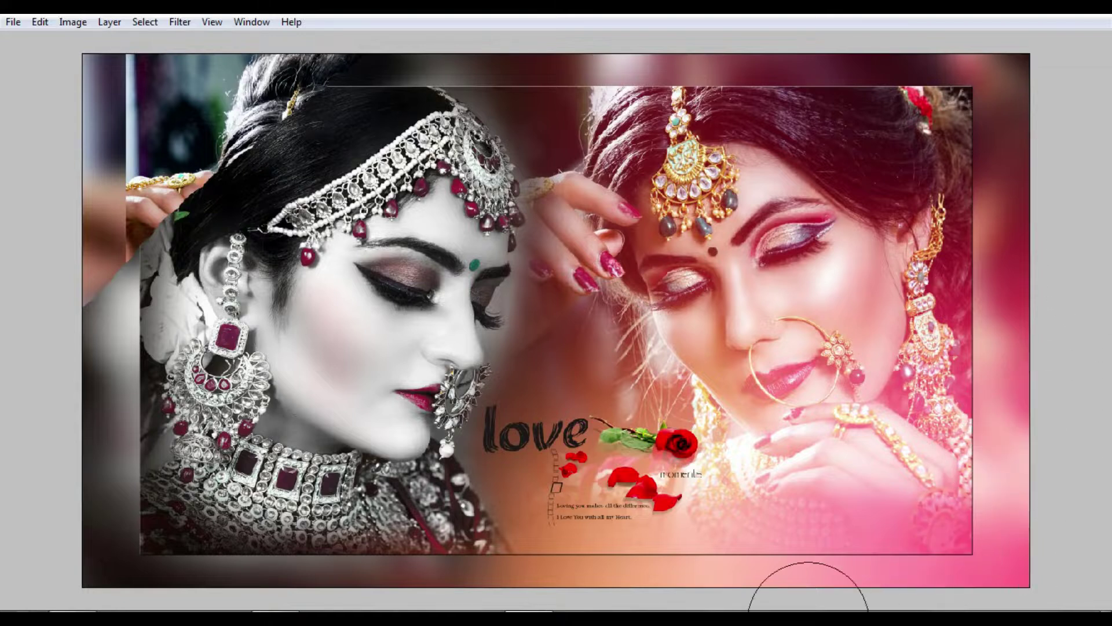
Paint a dark soft brush stroke over the left portrait's top-left corner
{"action": "left_click_drag", "start_coordinate": [362, 69], "coordinate": [36, 436]}
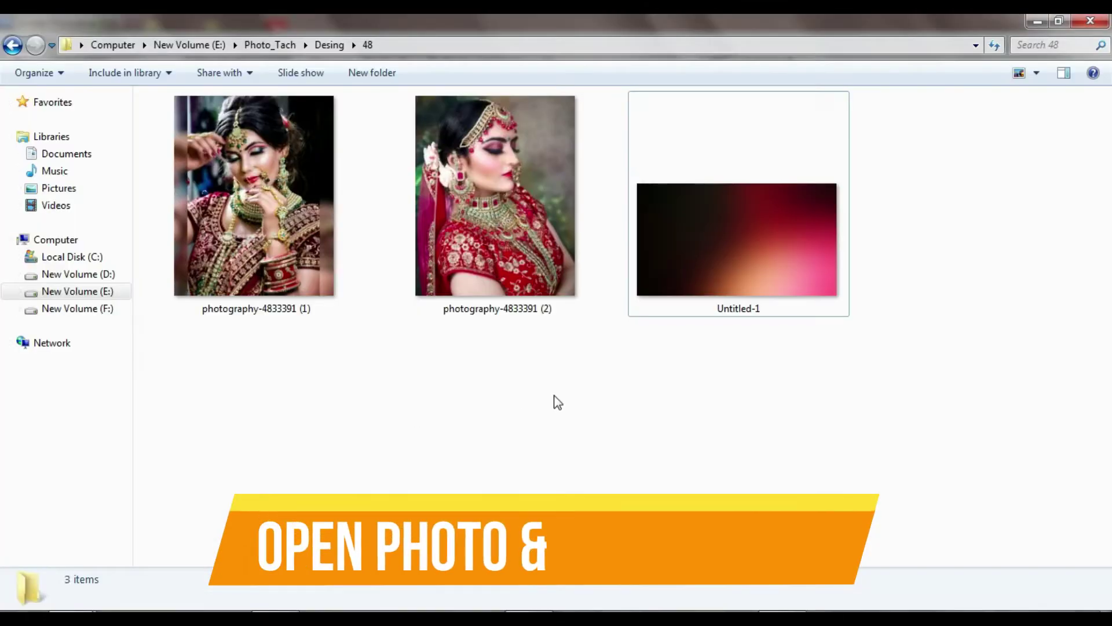
Select the two bridal photos and Untitled-1 and drag them into Photoshop
{"action": "left_click_drag", "start_coordinate": [856, 392], "coordinate": [301, 162]}
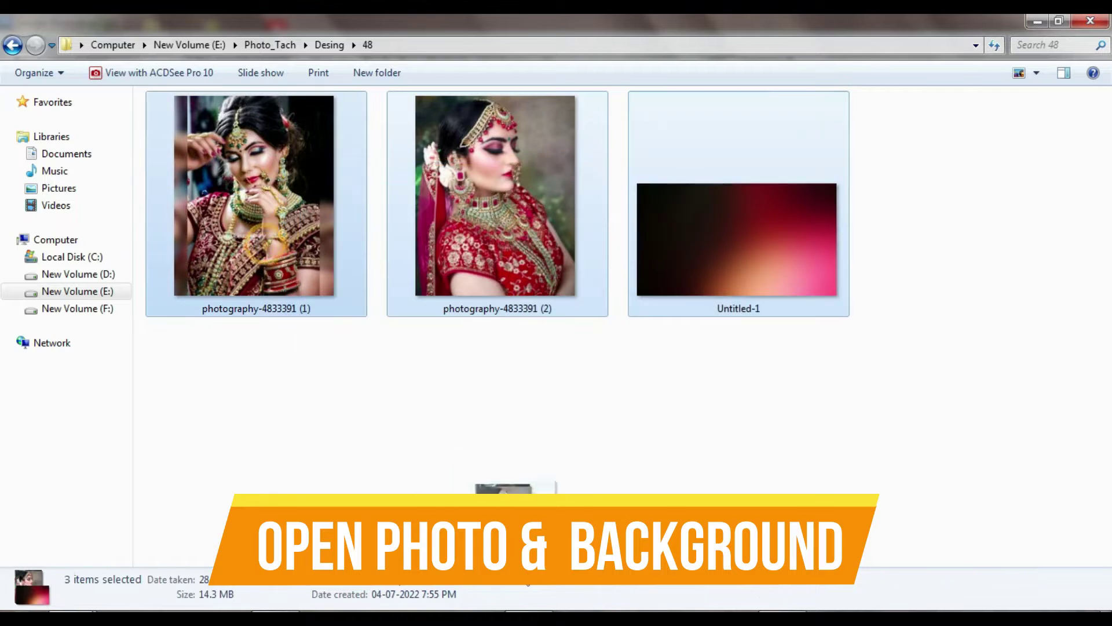
{"action": "left_click_drag", "start_coordinate": [535, 588], "coordinate": [433, 413]}
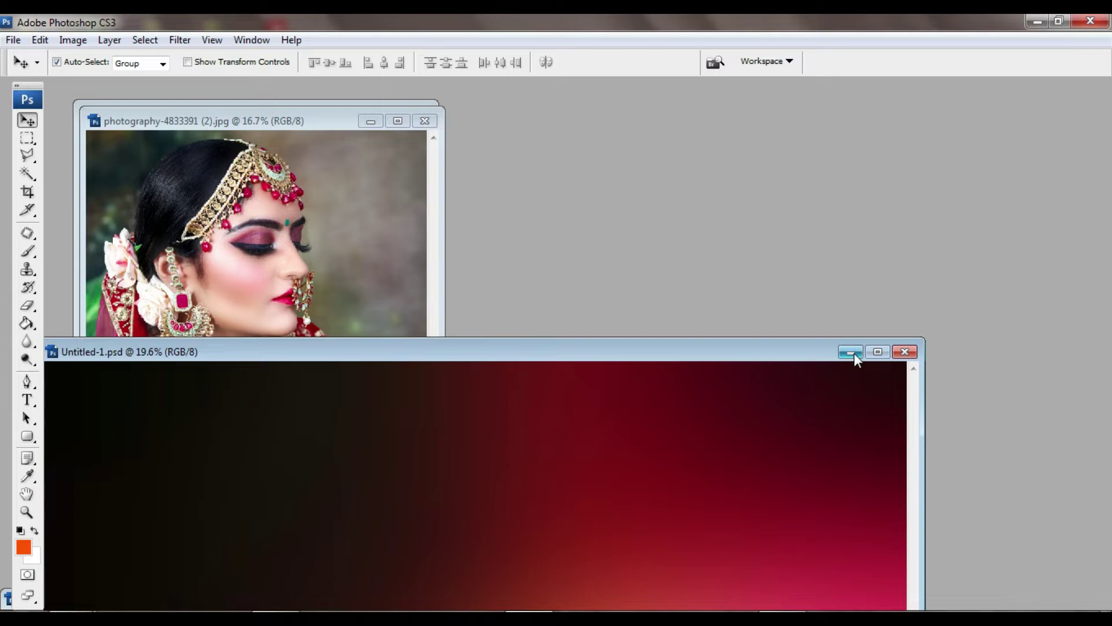
Rearrange the document windows and bring the bridal photo forward, fitted on screen
{"action": "left_click", "coordinate": [856, 360]}
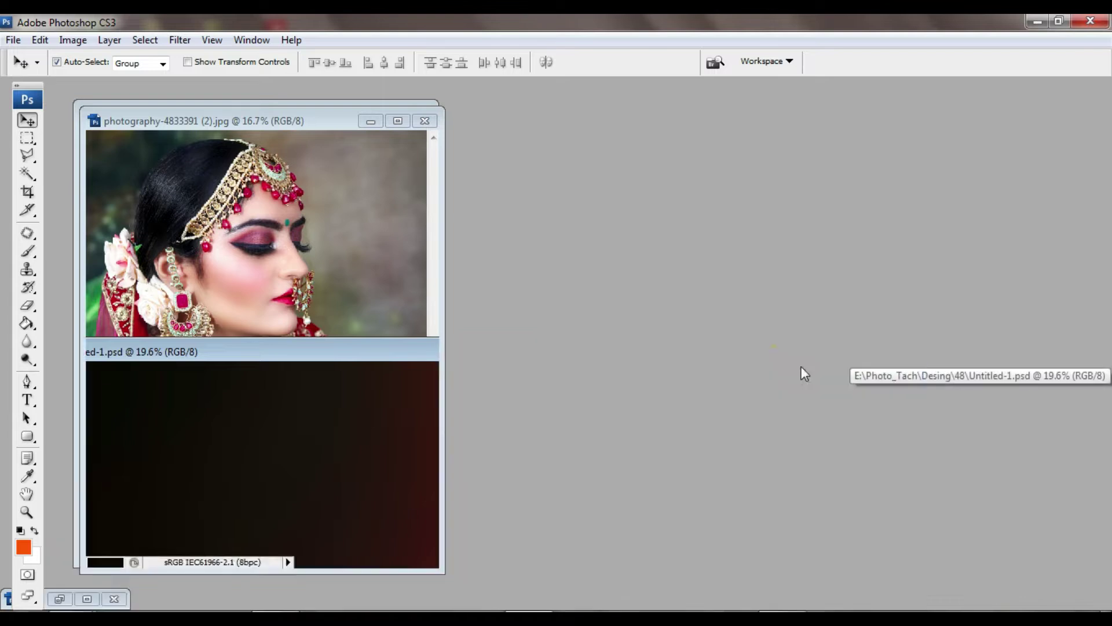
{"action": "left_click_drag", "start_coordinate": [799, 372], "coordinate": [887, 80]}
{"action": "left_click", "coordinate": [170, 234]}
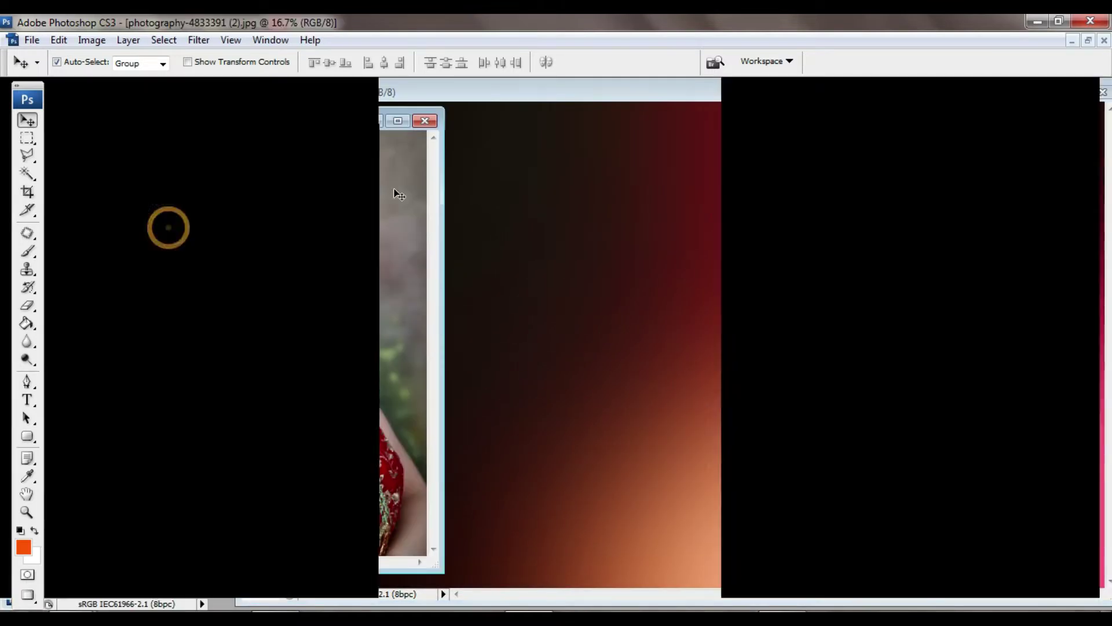
{"action": "left_click", "coordinate": [450, 137], "text": "ctrl+space"}
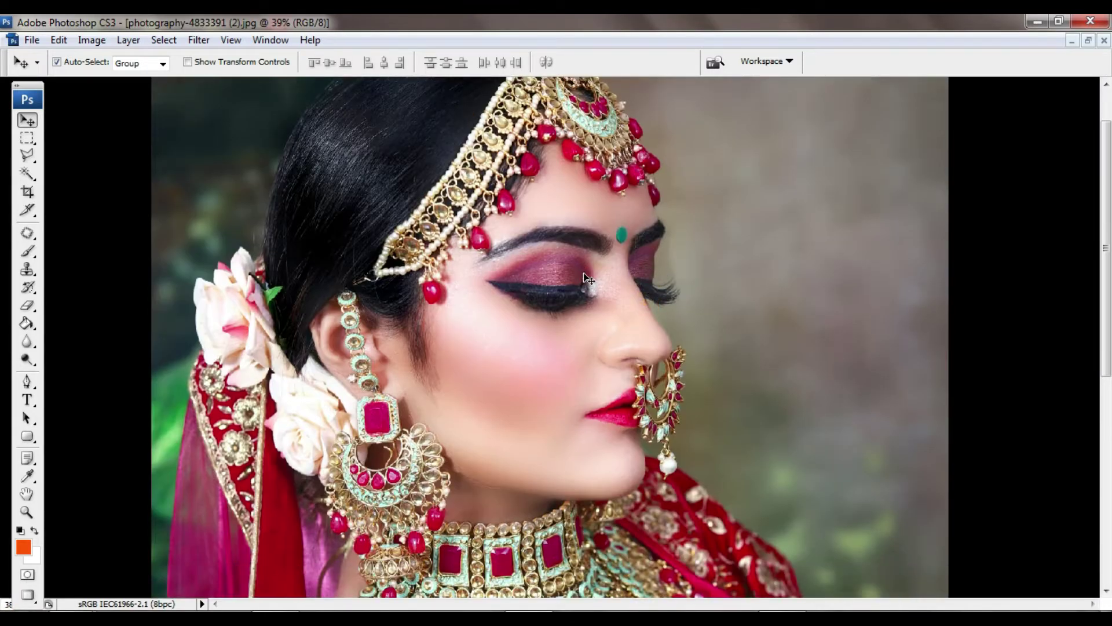
{"action": "key", "text": "ctrl+0"}
Duplicate the Background layer as a new layer named 'effect'
{"action": "key", "text": "F7"}
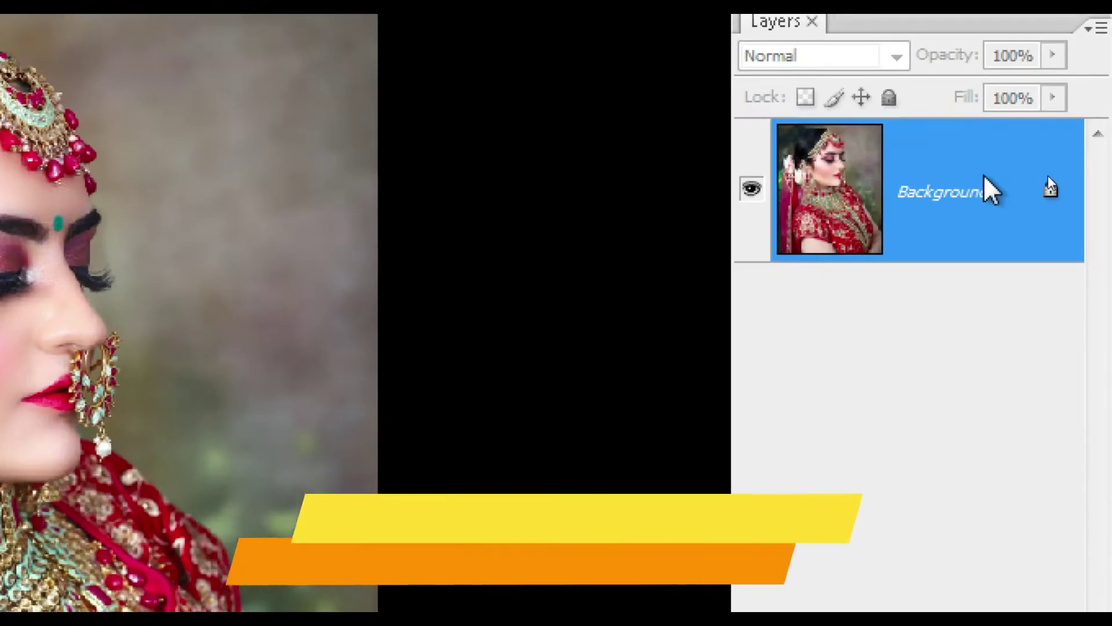
{"action": "right_click", "coordinate": [1056, 184]}
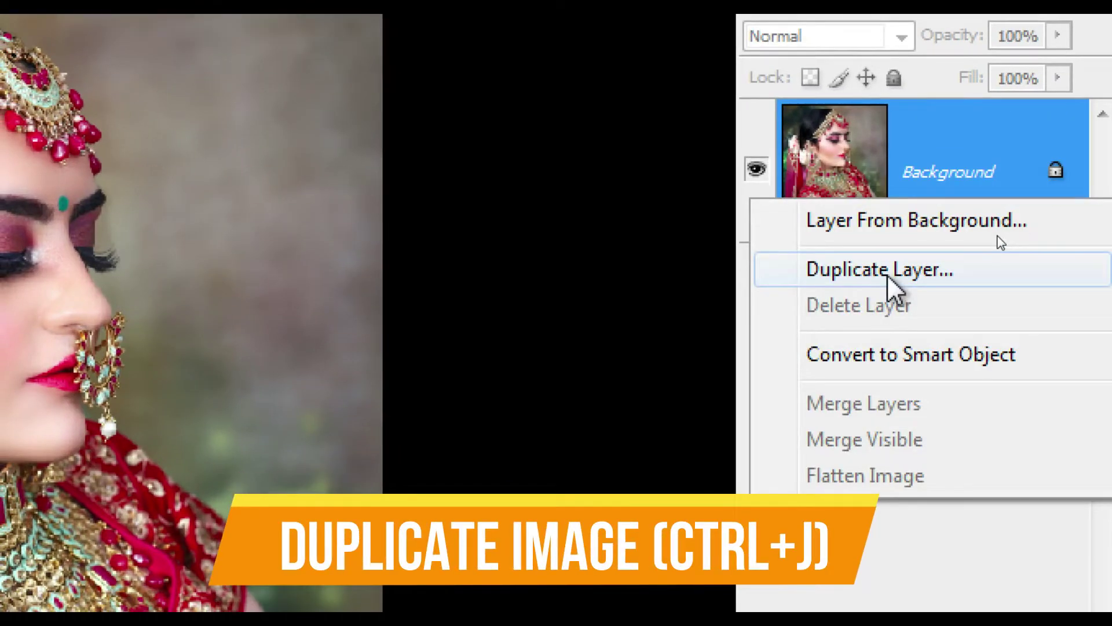
{"action": "left_click", "coordinate": [887, 273]}
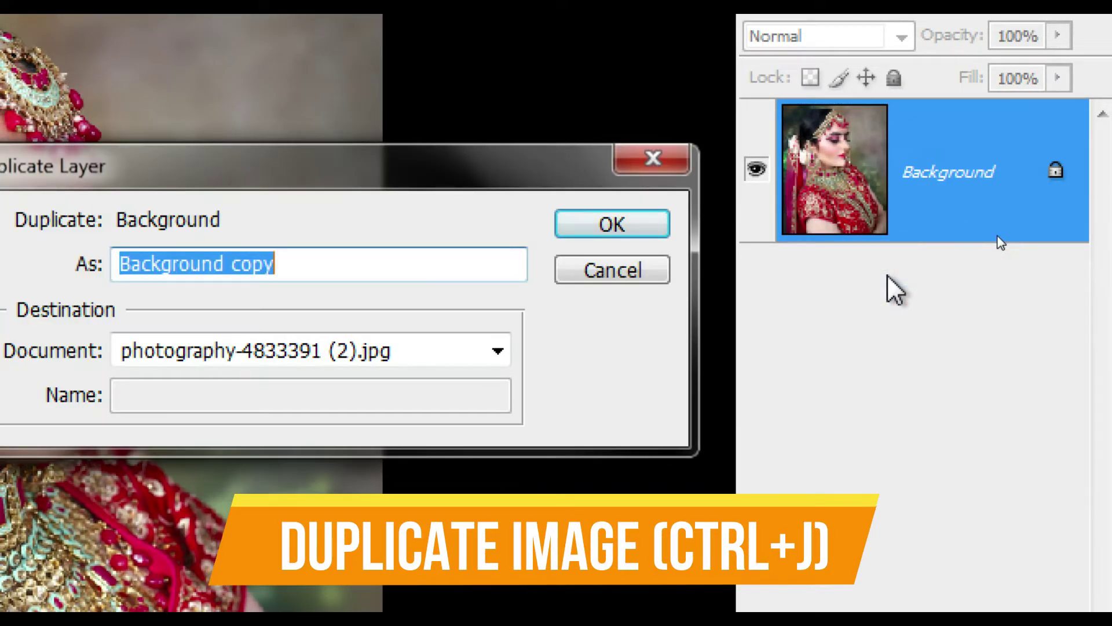
{"action": "type", "text": "effect"}
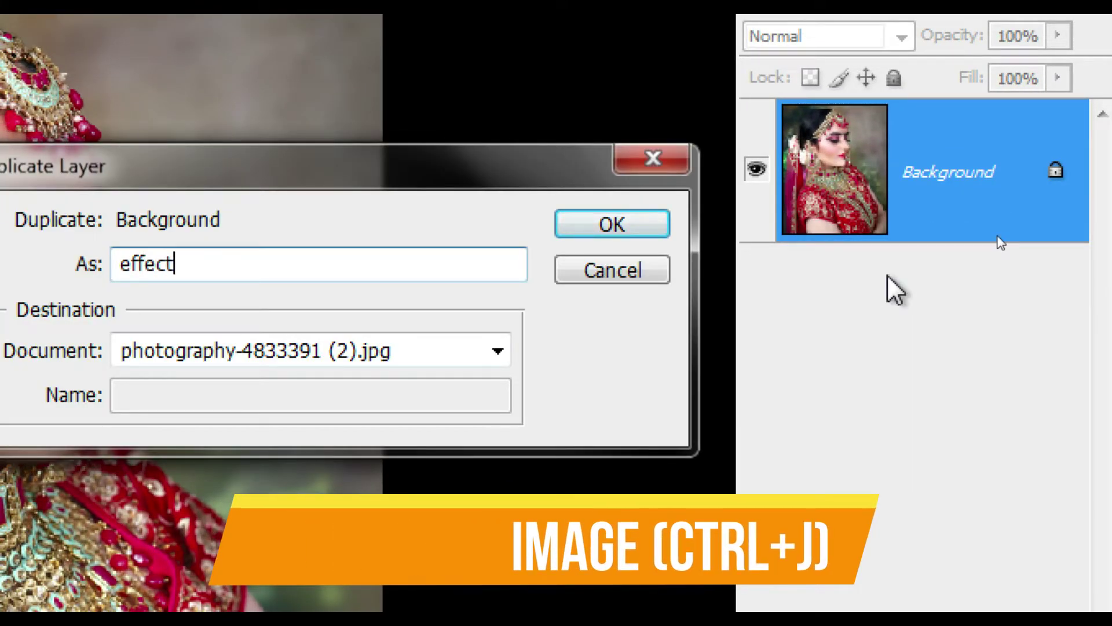
{"action": "key", "text": "Return"}
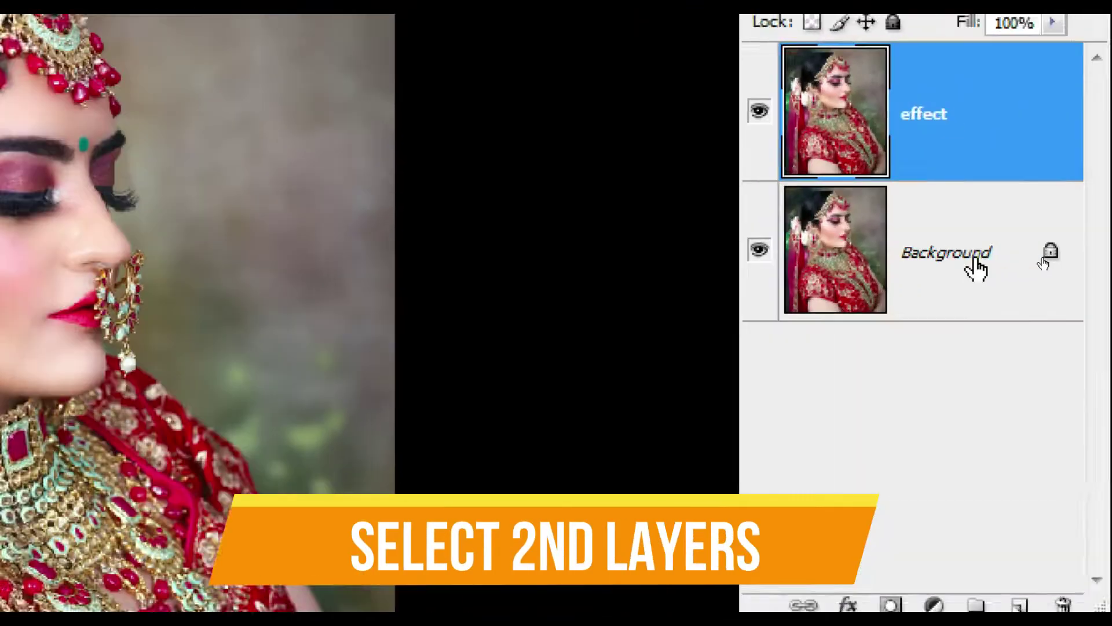
Apply a black-to-white Gradient Map to the Background layer
{"action": "left_click", "coordinate": [1045, 264]}
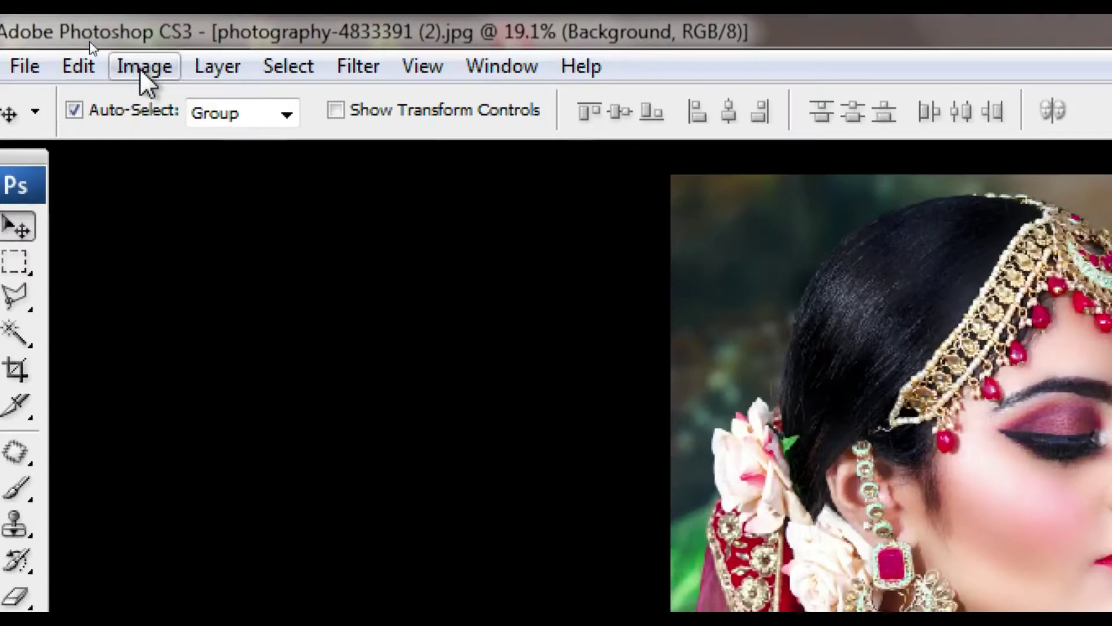
{"action": "left_click", "coordinate": [90, 41]}
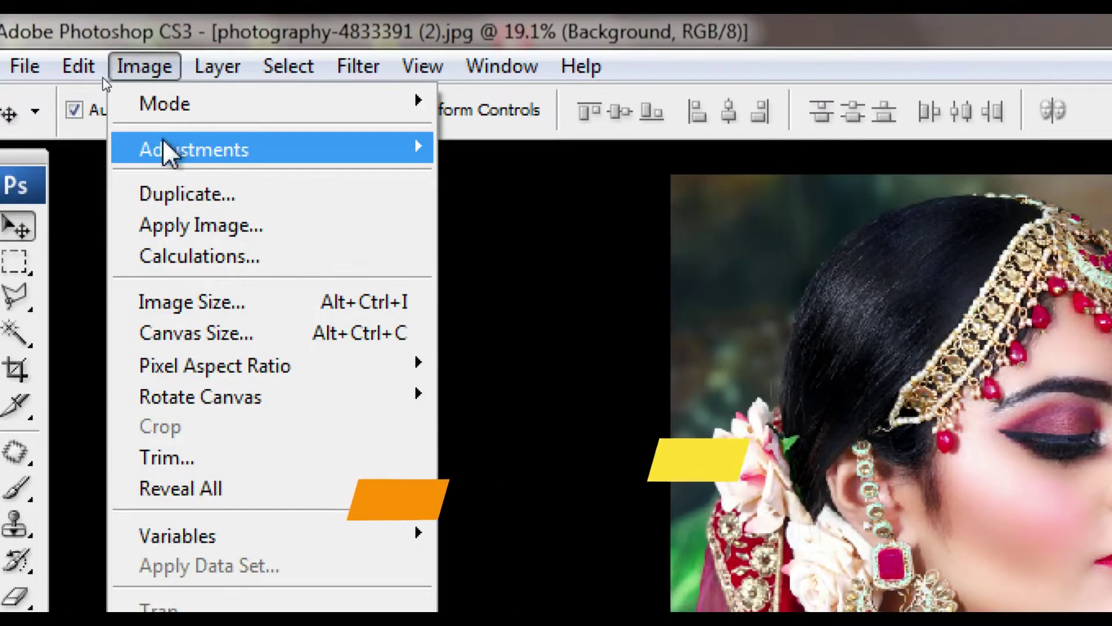
{"action": "mouse_move", "coordinate": [192, 102]}
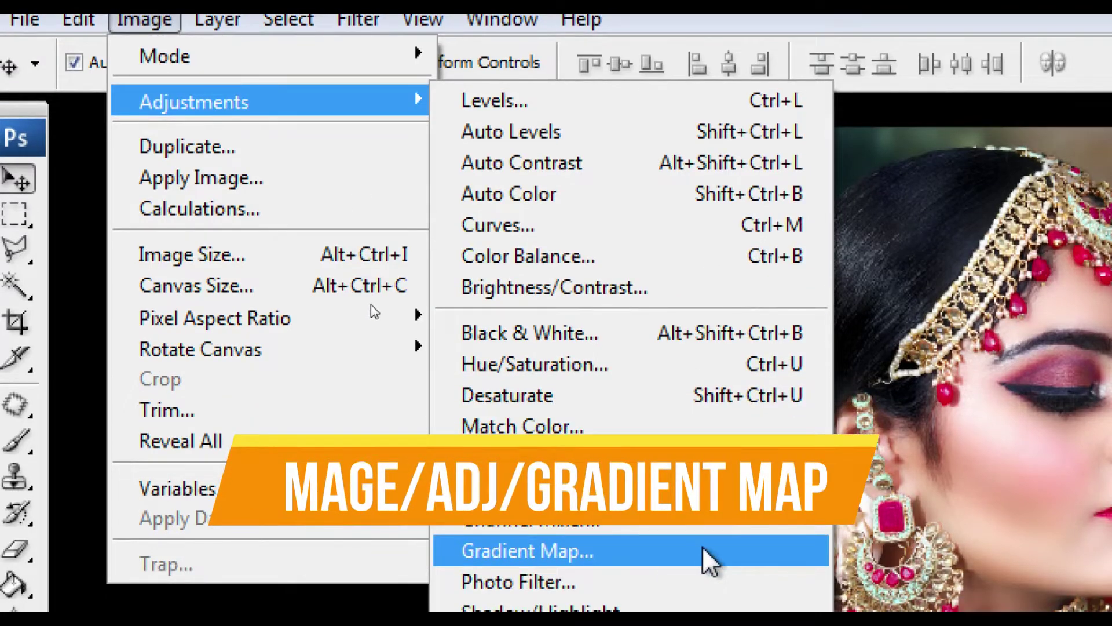
{"action": "left_click", "coordinate": [703, 550]}
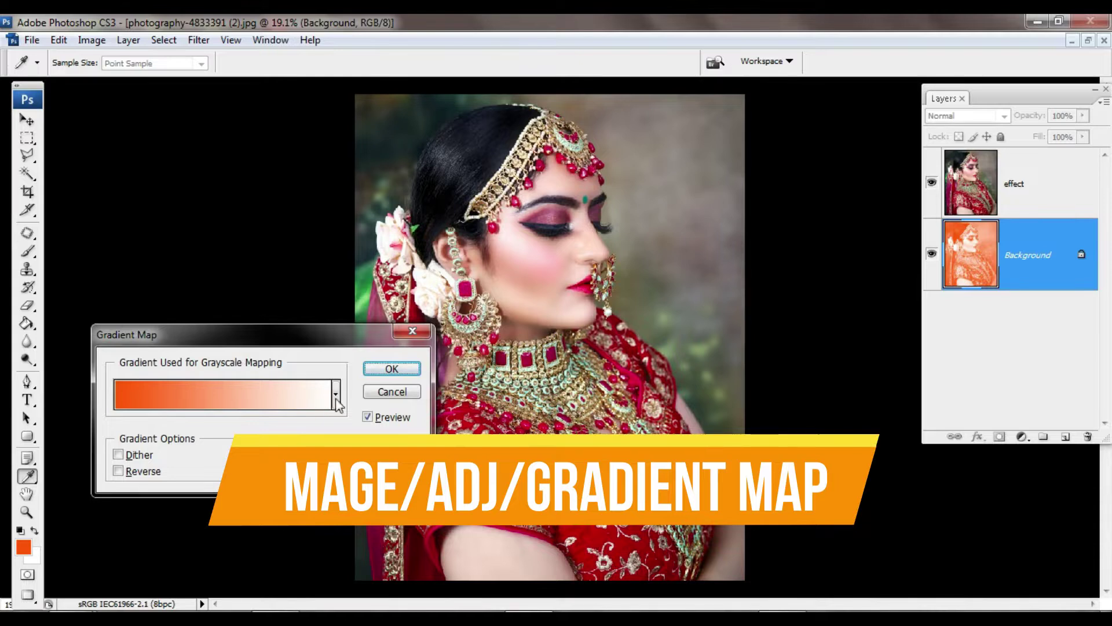
{"action": "left_click", "coordinate": [336, 395]}
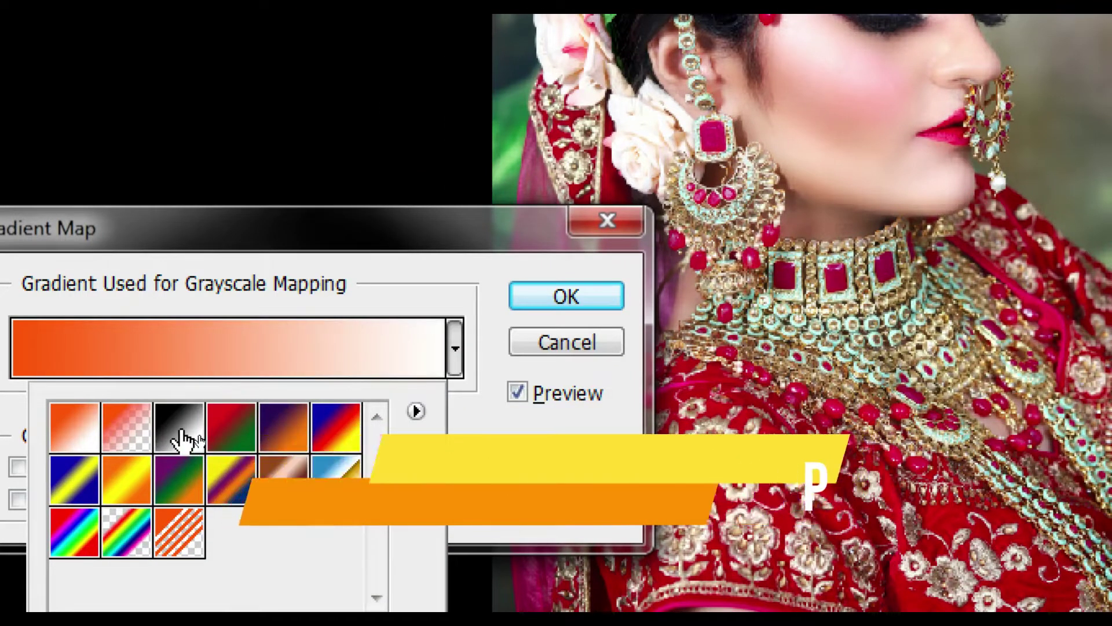
{"action": "left_click", "coordinate": [176, 437]}
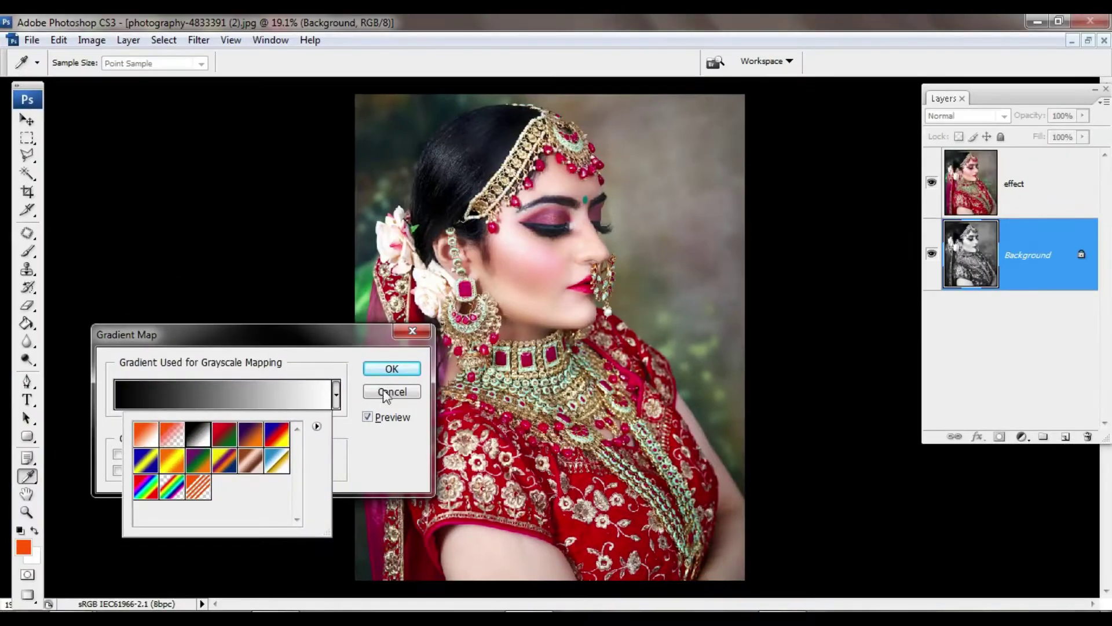
{"action": "left_click", "coordinate": [386, 396]}
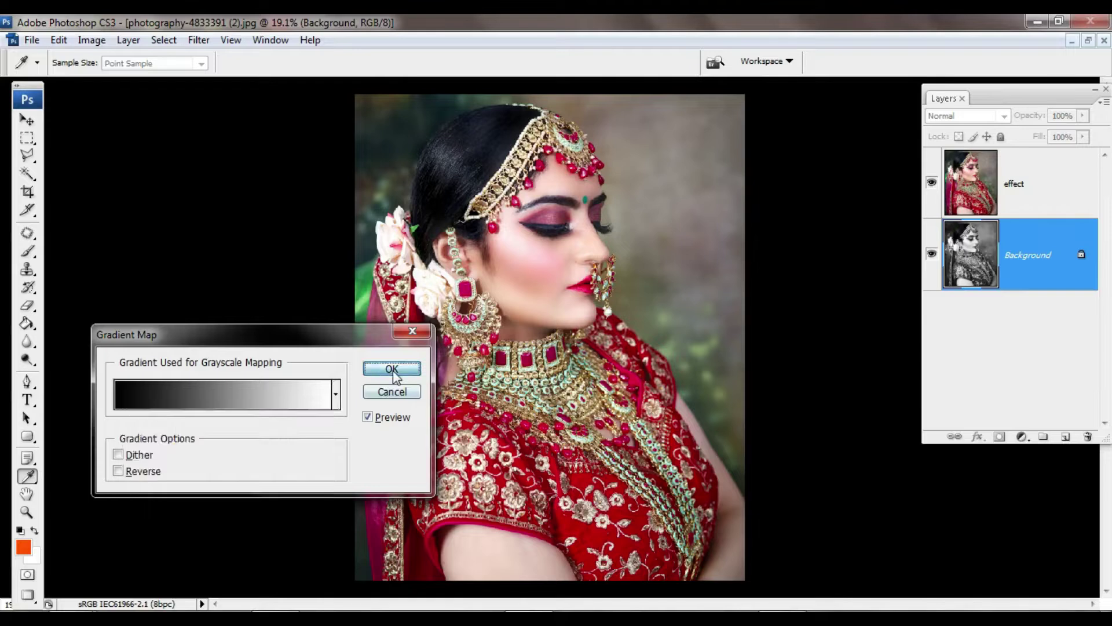
{"action": "left_click", "coordinate": [392, 368]}
{"action": "key", "text": "v"}
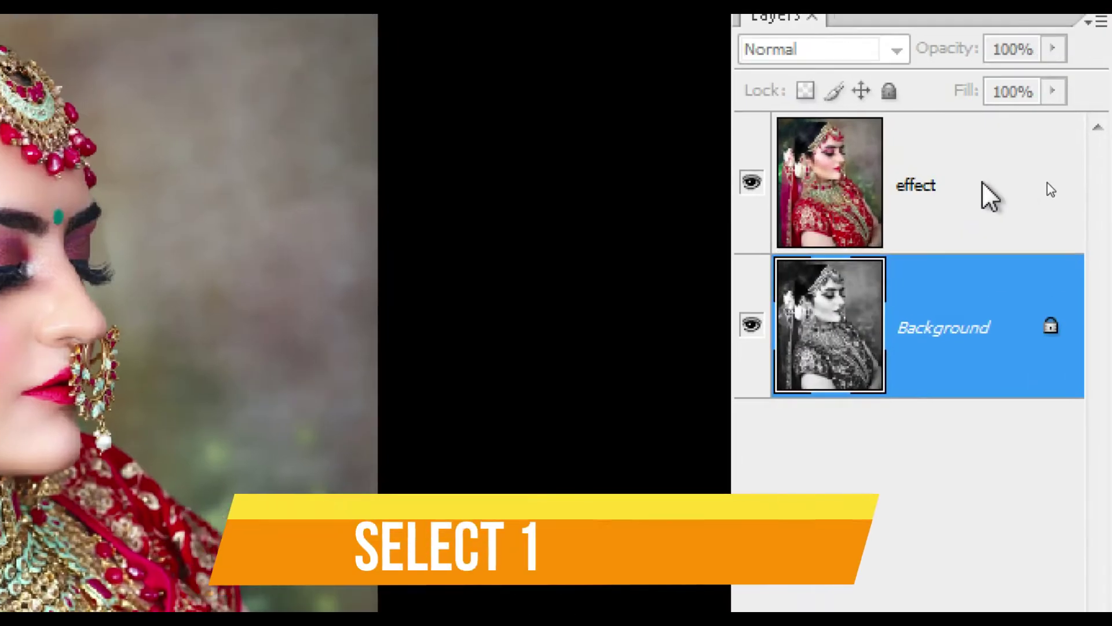
On the effect layer, Replace Color on sampled skin and dress tones with Fuzziness 200, Saturation -100
{"action": "left_click", "coordinate": [1046, 187]}
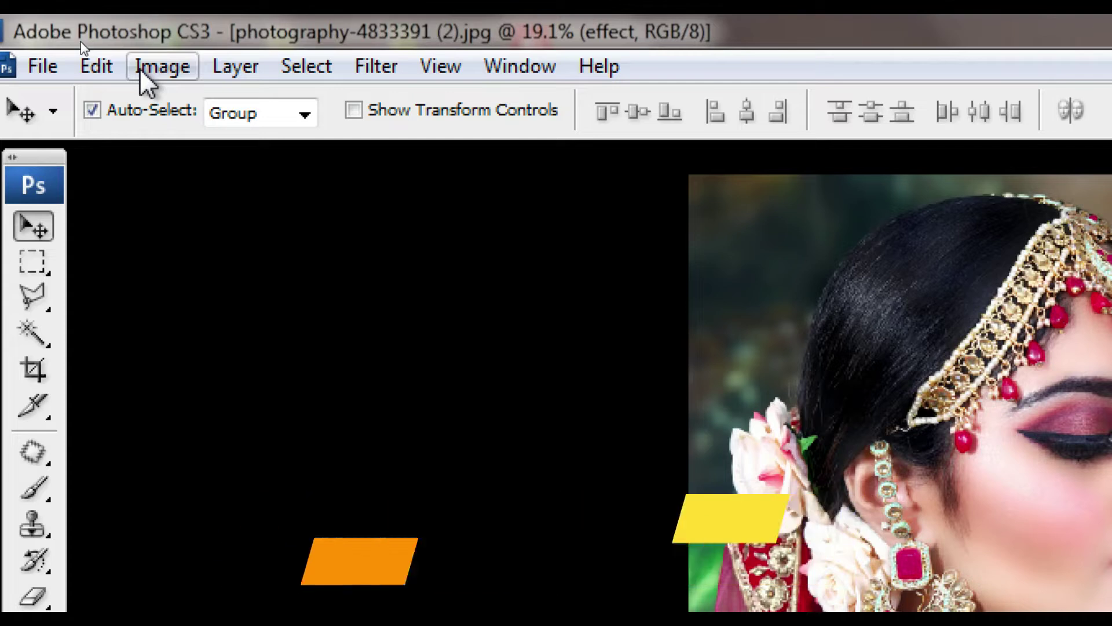
{"action": "left_click", "coordinate": [84, 42]}
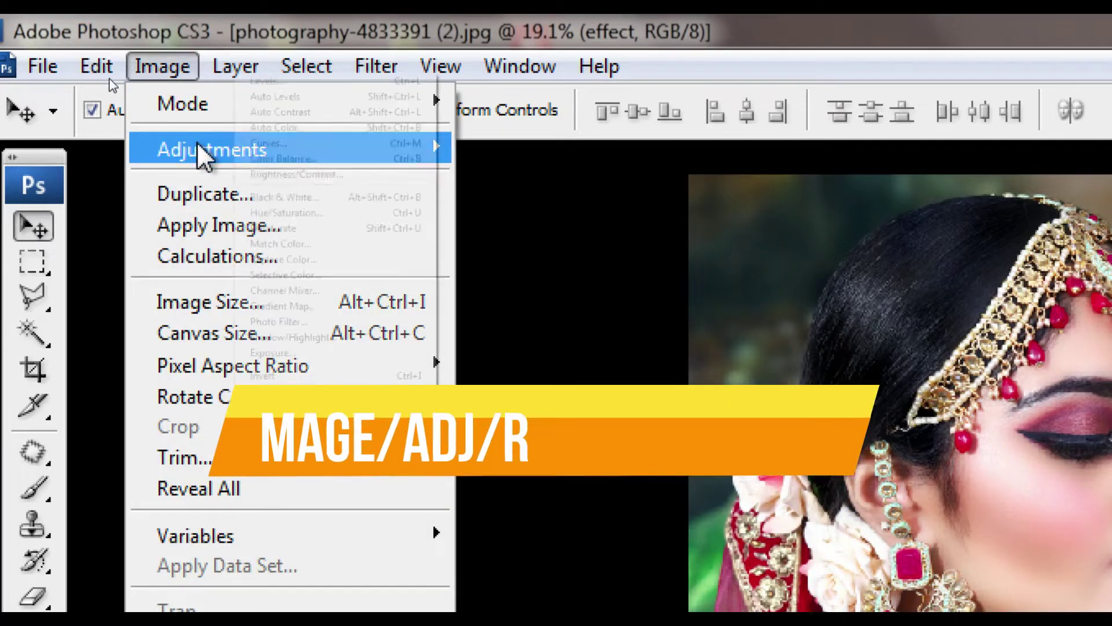
{"action": "mouse_move", "coordinate": [211, 150]}
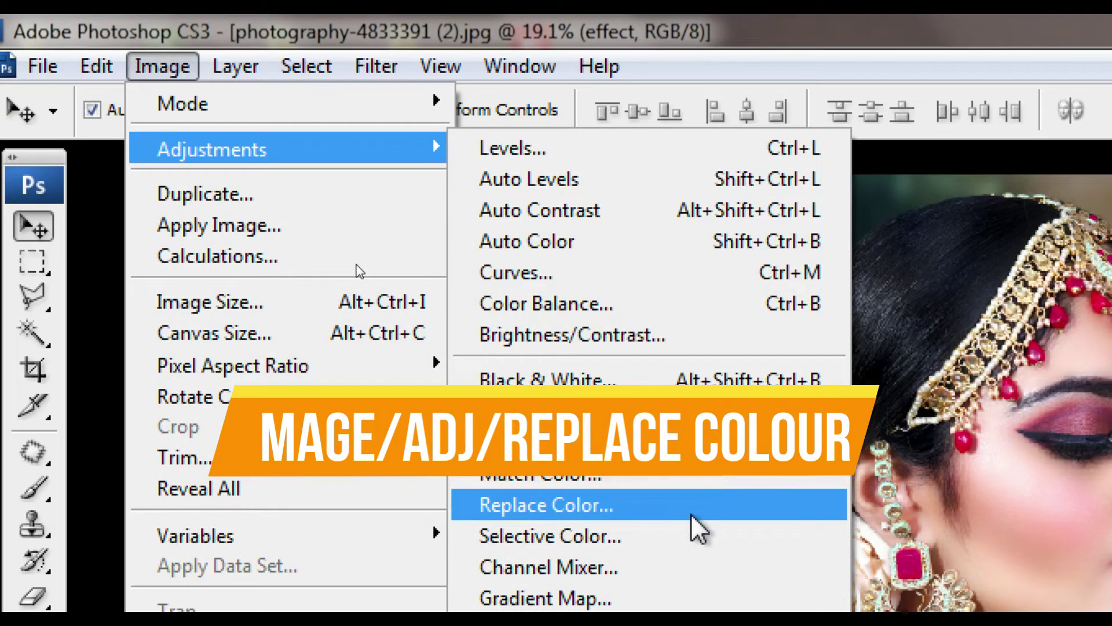
{"action": "left_click", "coordinate": [693, 517]}
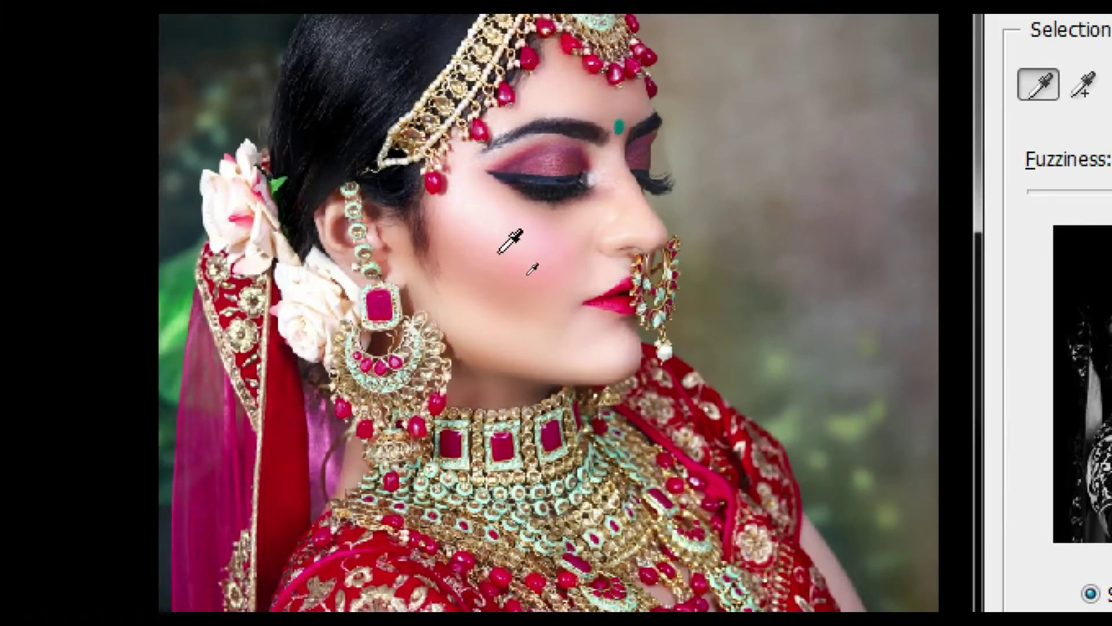
{"action": "left_click", "coordinate": [514, 255]}
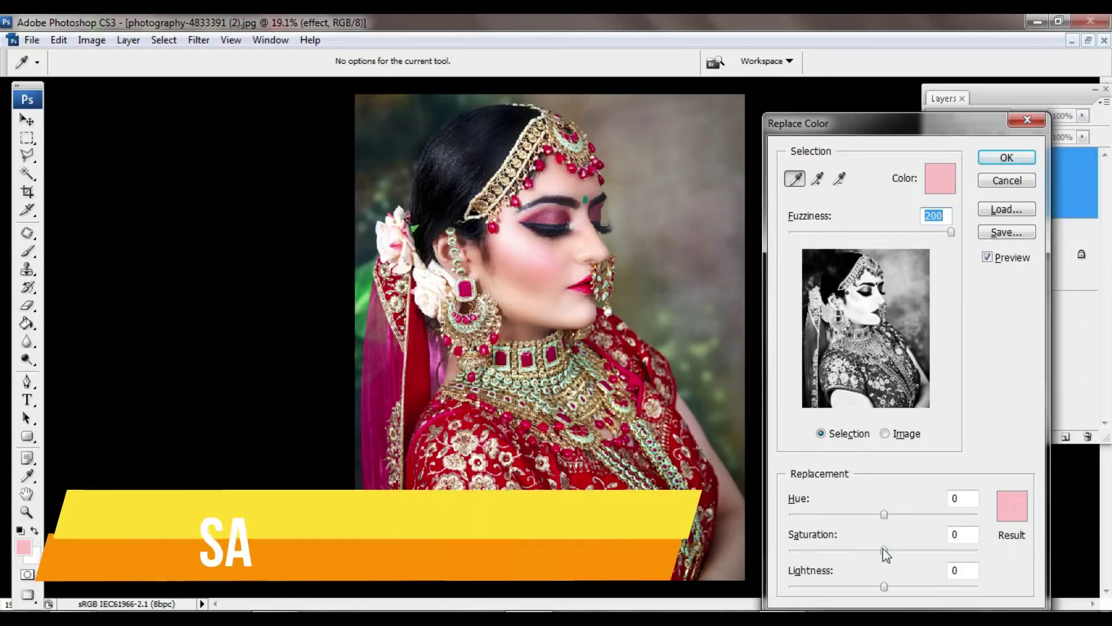
{"action": "left_click_drag", "start_coordinate": [781, 555], "coordinate": [780, 554]}
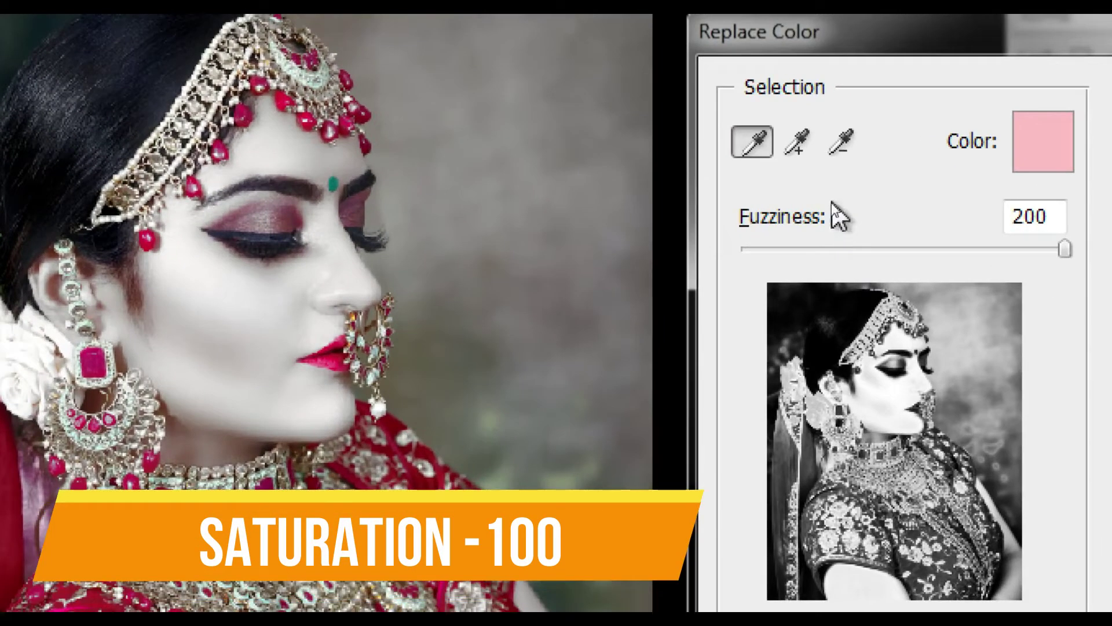
{"action": "left_click", "coordinate": [795, 144]}
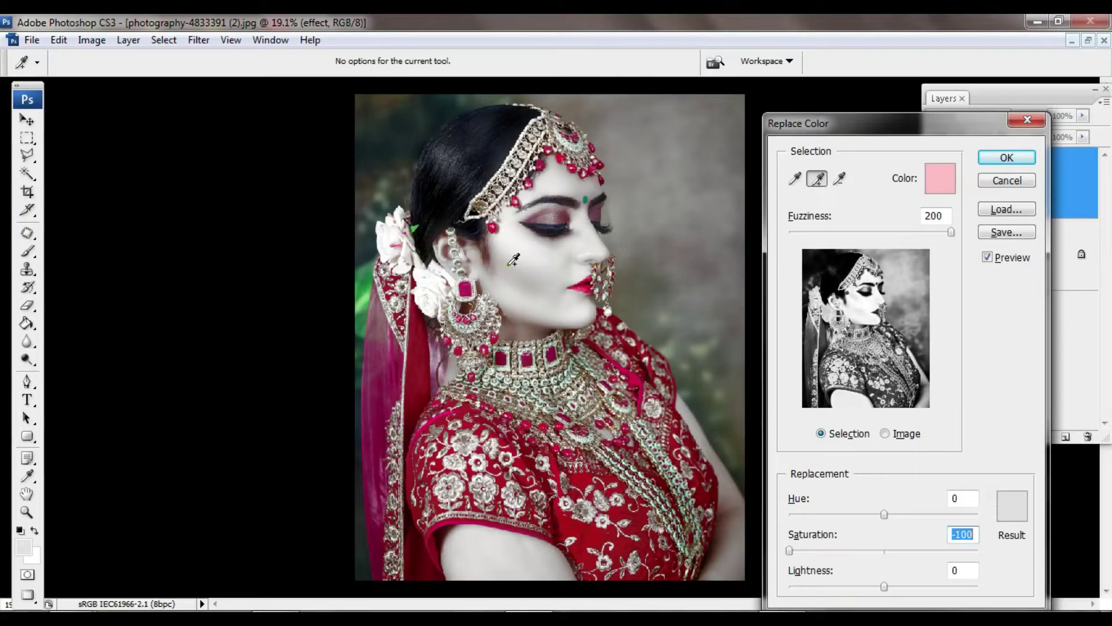
{"action": "left_click", "coordinate": [514, 259]}
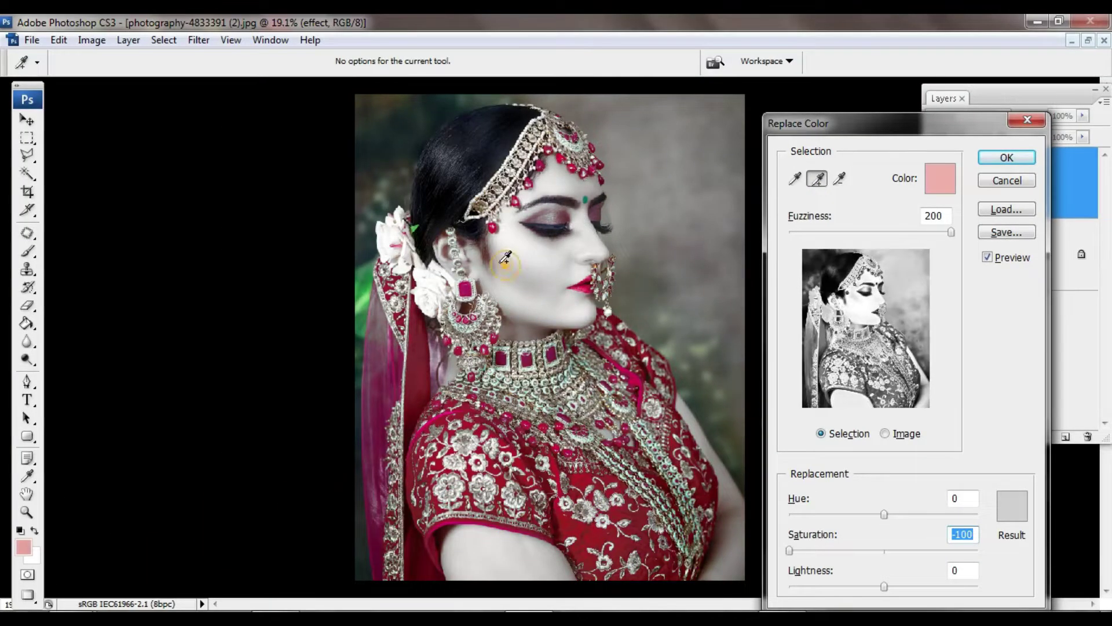
{"action": "left_click", "coordinate": [535, 297]}
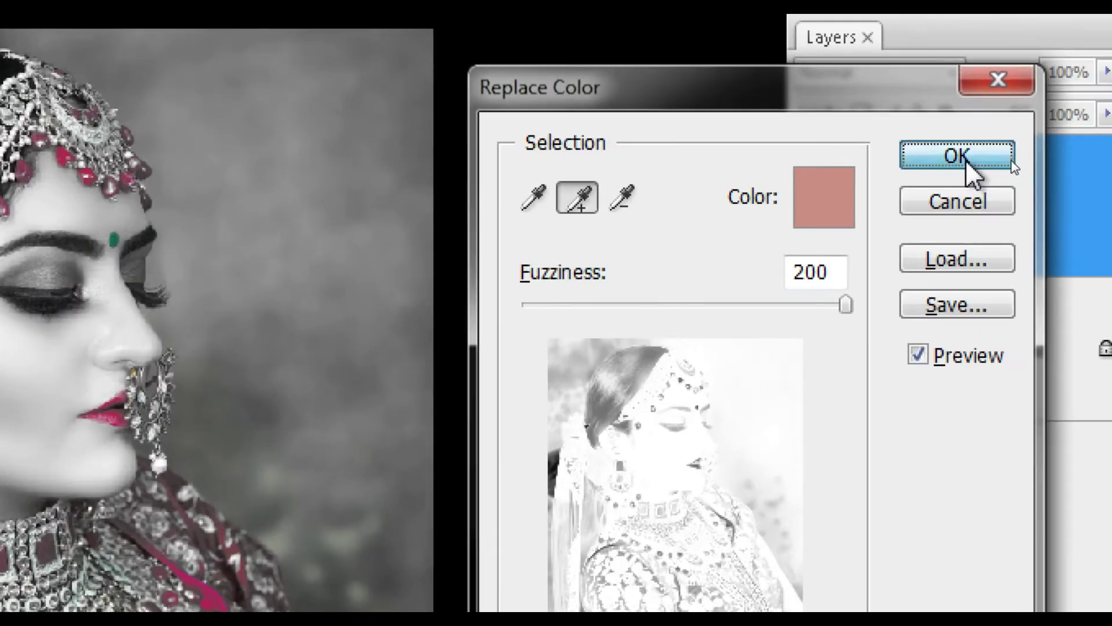
{"action": "left_click", "coordinate": [1017, 162]}
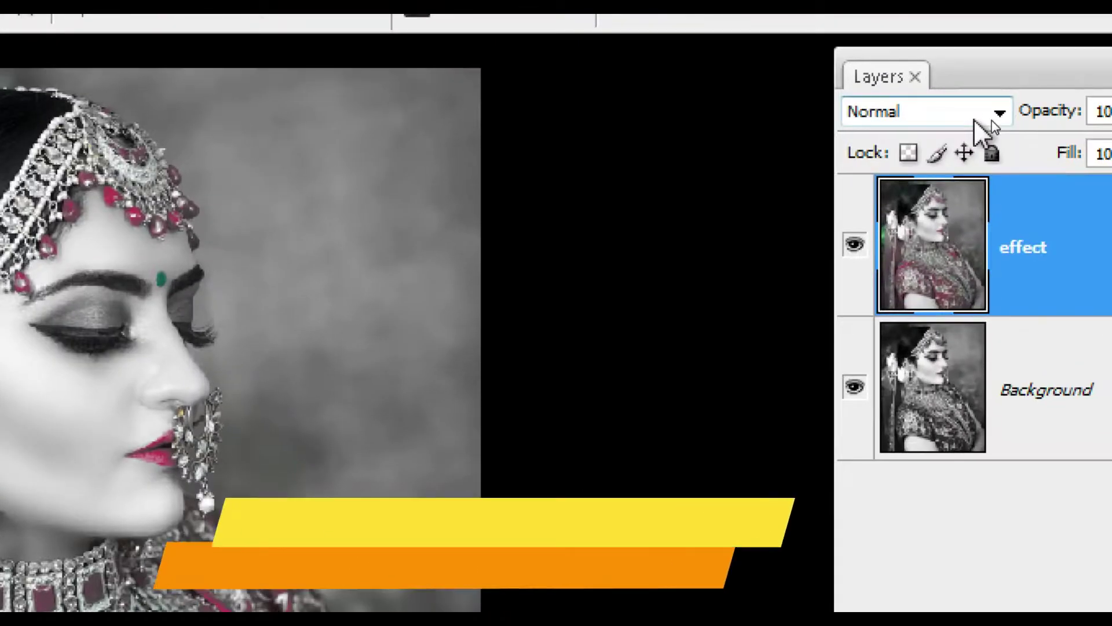
Set the effect layer's blend mode to Color and make Background the active layer
{"action": "left_click", "coordinate": [999, 118]}
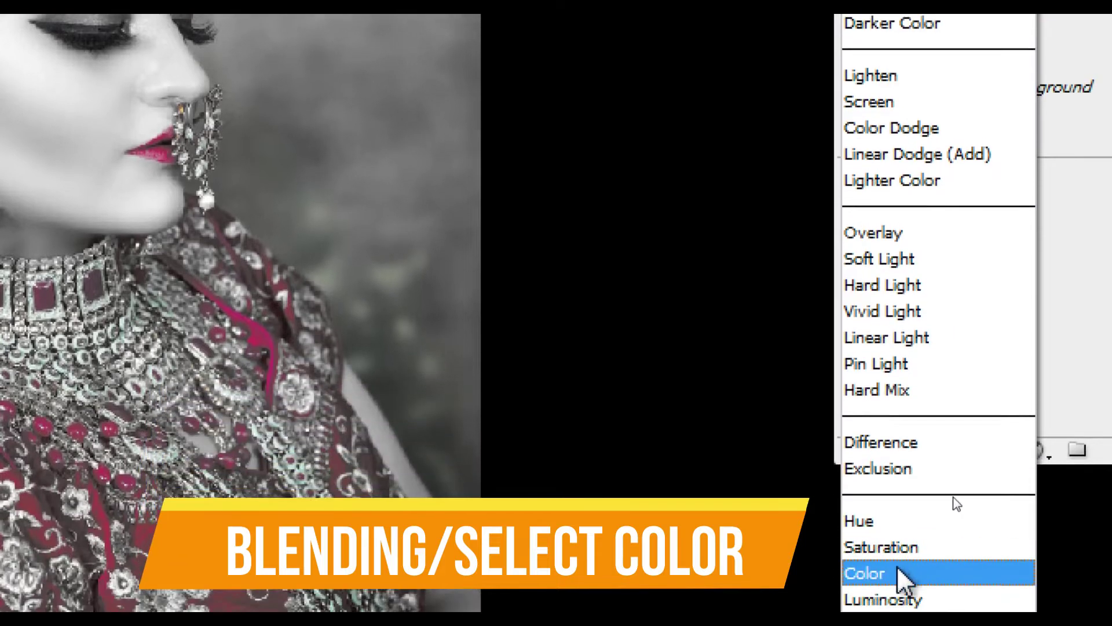
{"action": "left_click", "coordinate": [971, 563]}
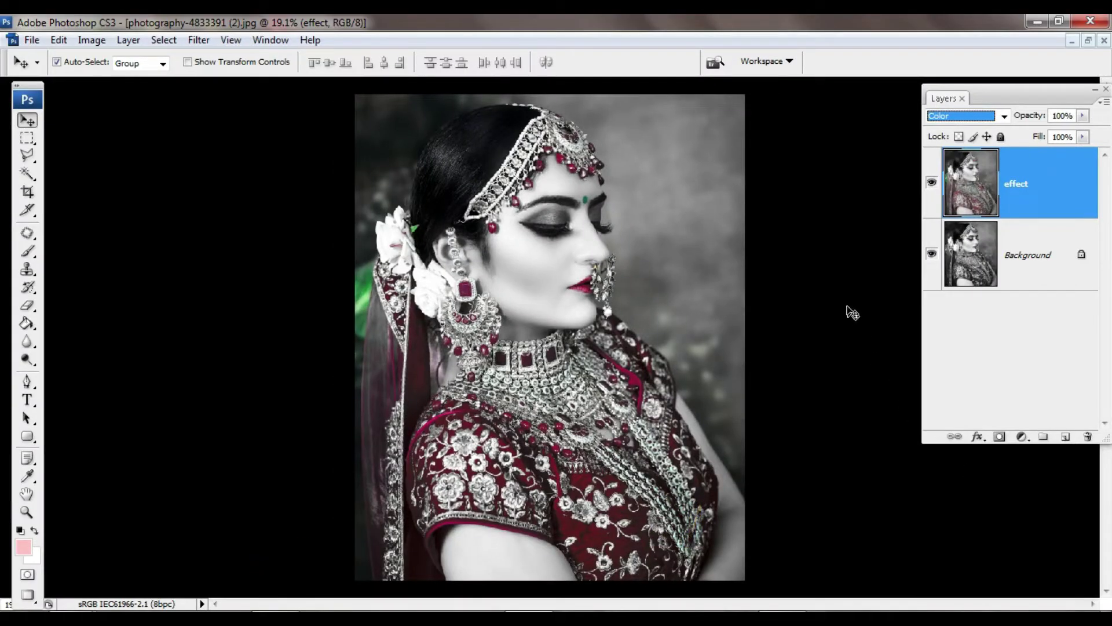
{"action": "left_click", "coordinate": [847, 309]}
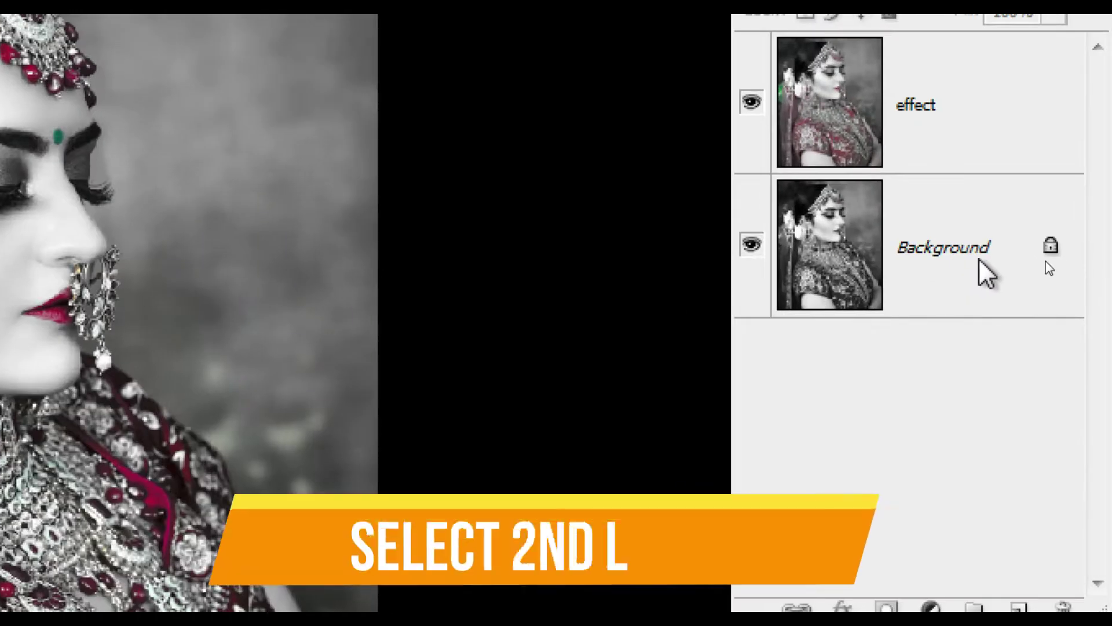
{"action": "left_click", "coordinate": [1046, 264]}
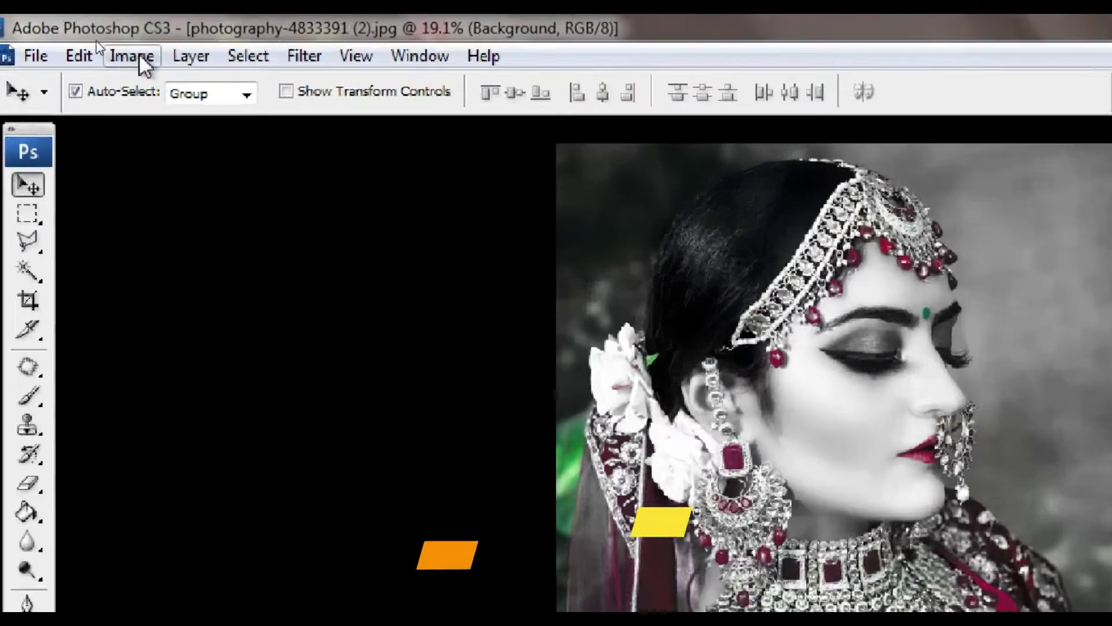
Brighten the Background with Levels, white input about 254, and select the whole image
{"action": "left_click", "coordinate": [96, 40]}
{"action": "mouse_move", "coordinate": [180, 149]}
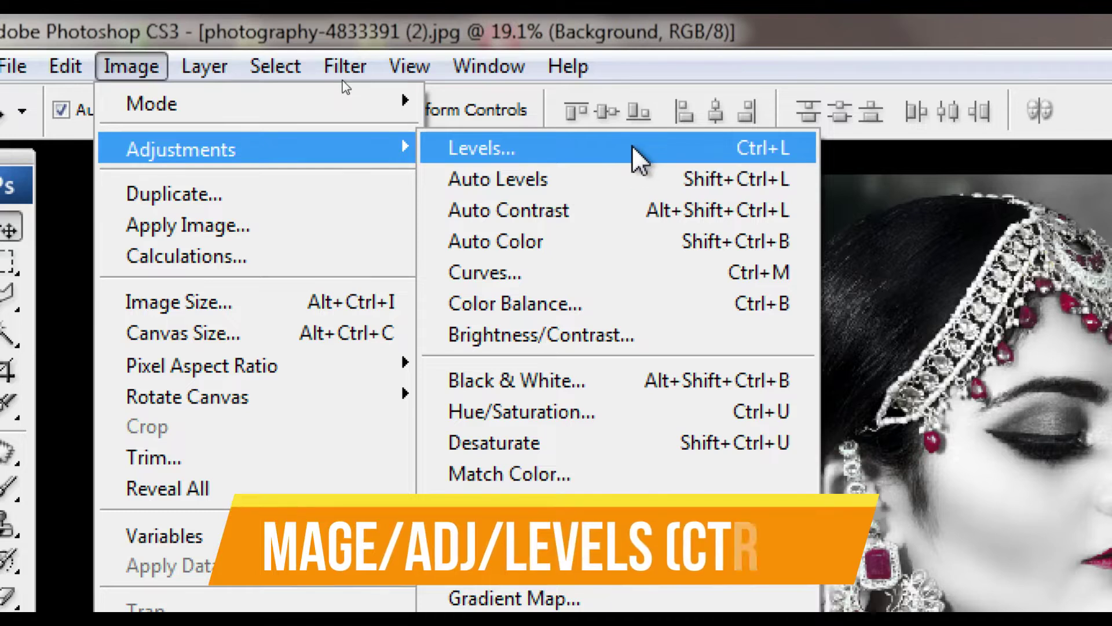
{"action": "left_click", "coordinate": [631, 147]}
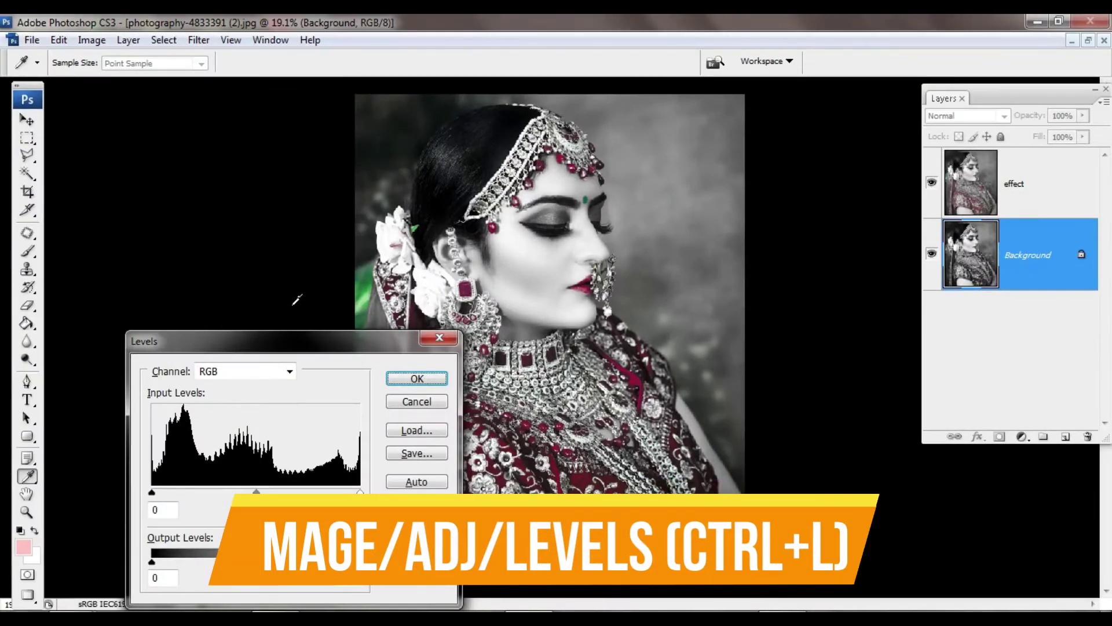
{"action": "left_click_drag", "start_coordinate": [307, 355], "coordinate": [826, 81]}
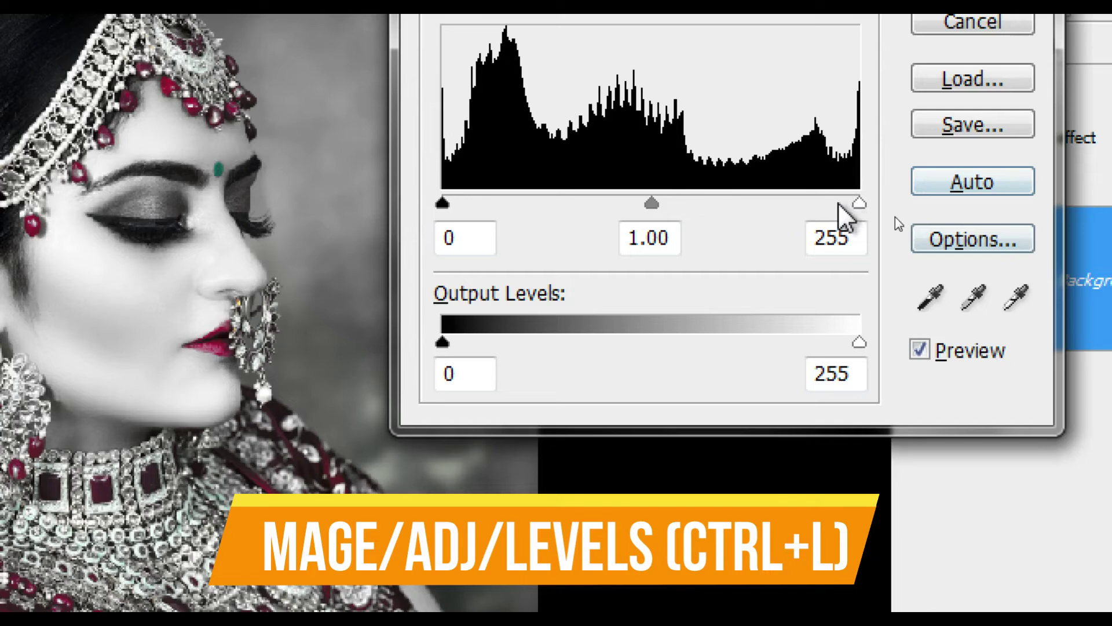
{"action": "left_click_drag", "start_coordinate": [840, 205], "coordinate": [859, 224]}
{"action": "double_click", "coordinate": [837, 235]}
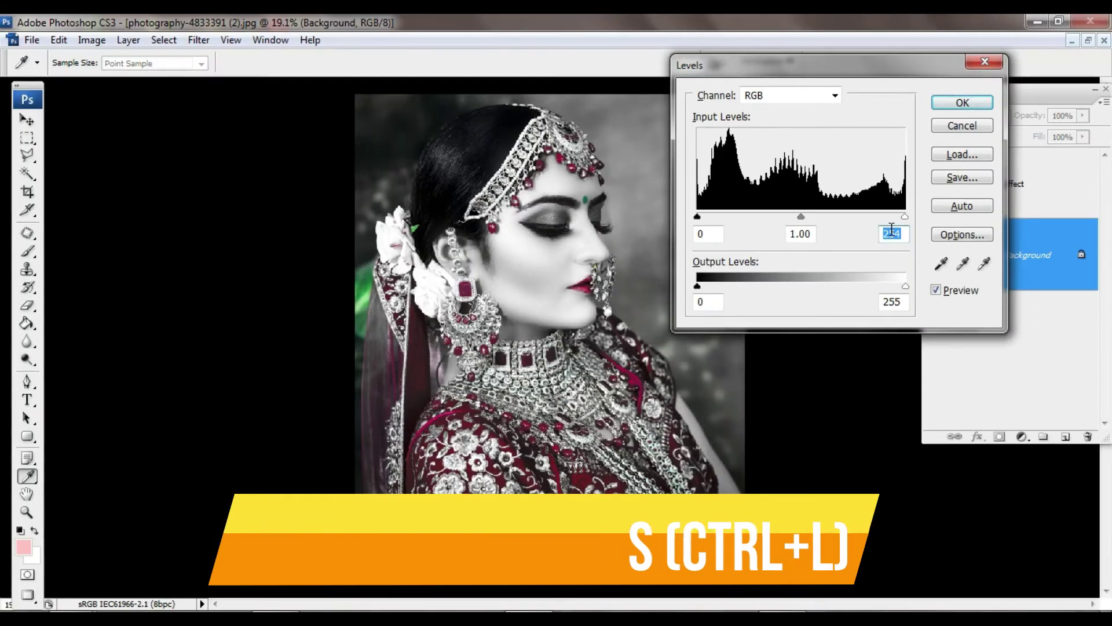
{"action": "left_click", "coordinate": [959, 105]}
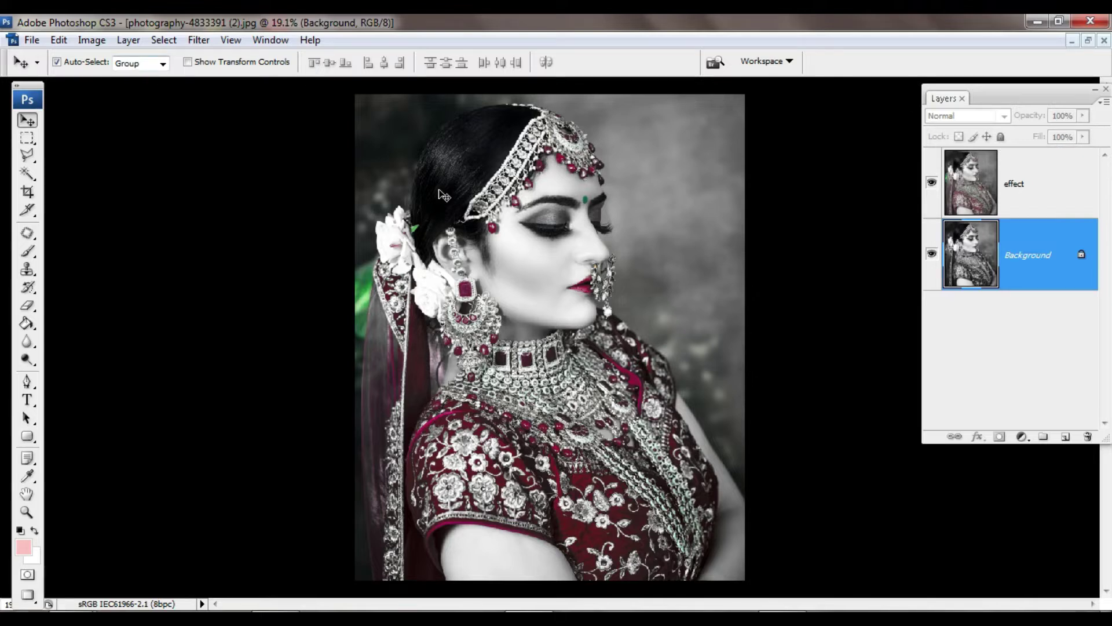
{"action": "key", "text": "ctrl+a"}
Copy the black-and-white photo and paste it into the Untitled-1 gradient document
{"action": "left_click", "coordinate": [59, 39]}
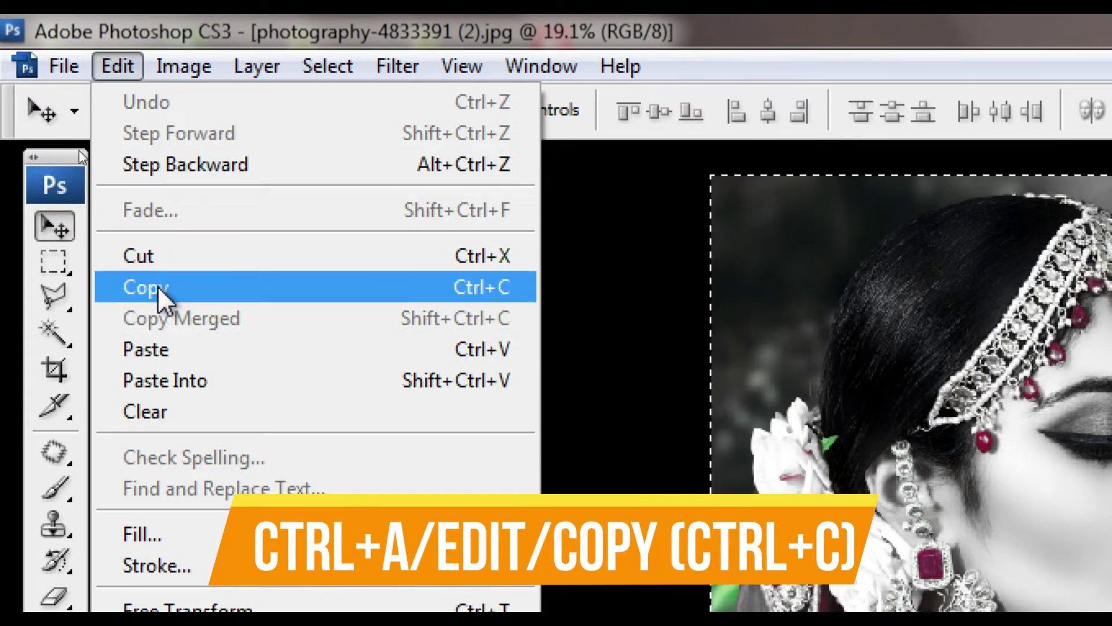
{"action": "left_click", "coordinate": [235, 290]}
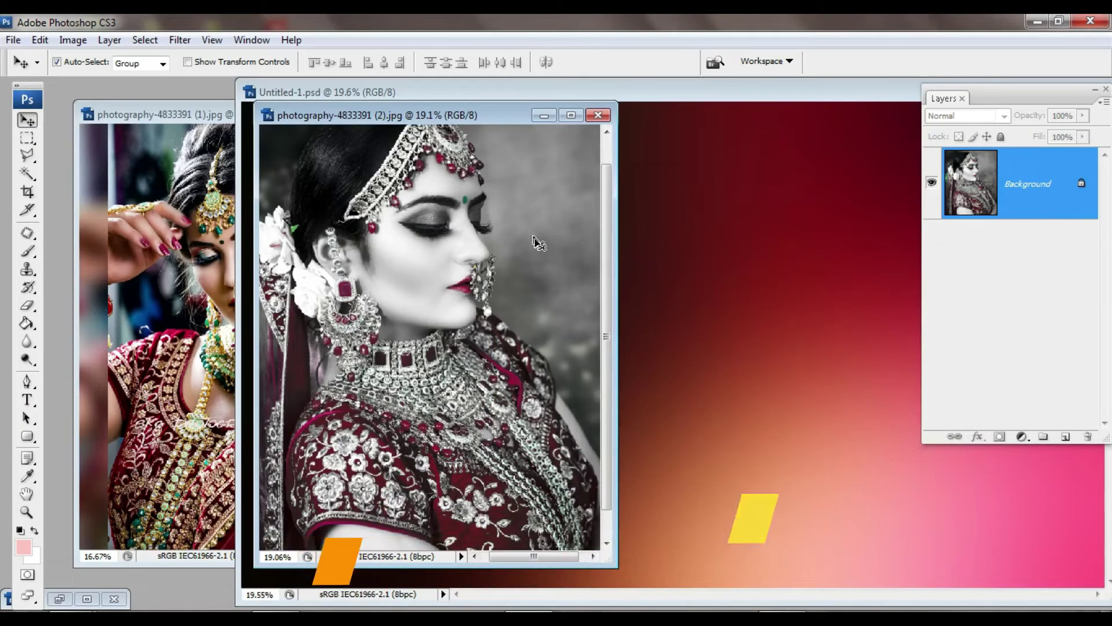
{"action": "left_click", "coordinate": [675, 211]}
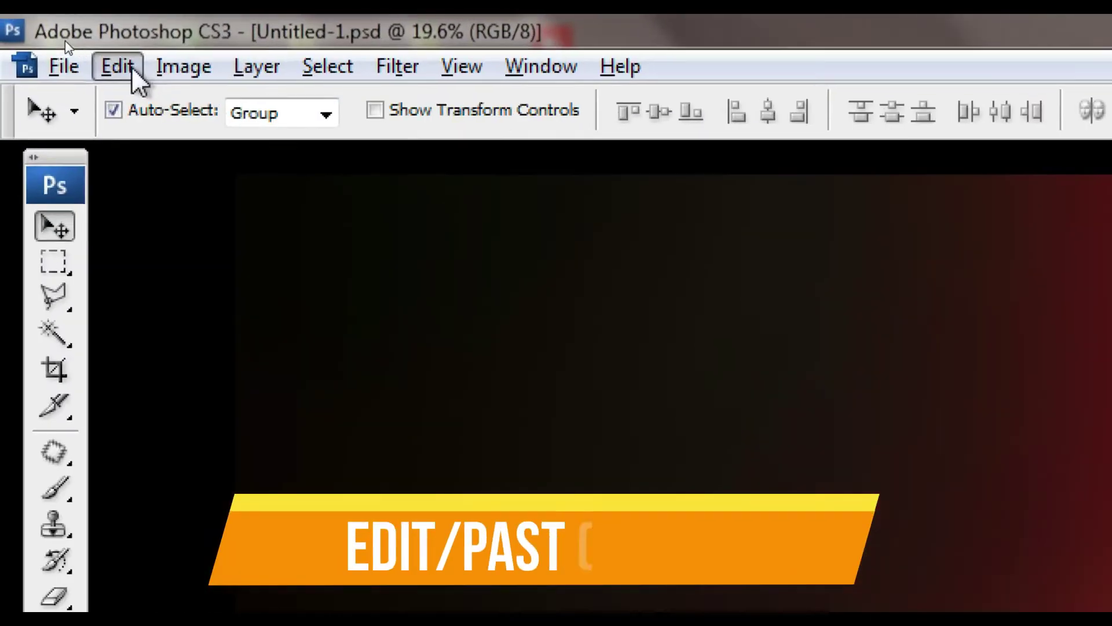
{"action": "left_click", "coordinate": [131, 66]}
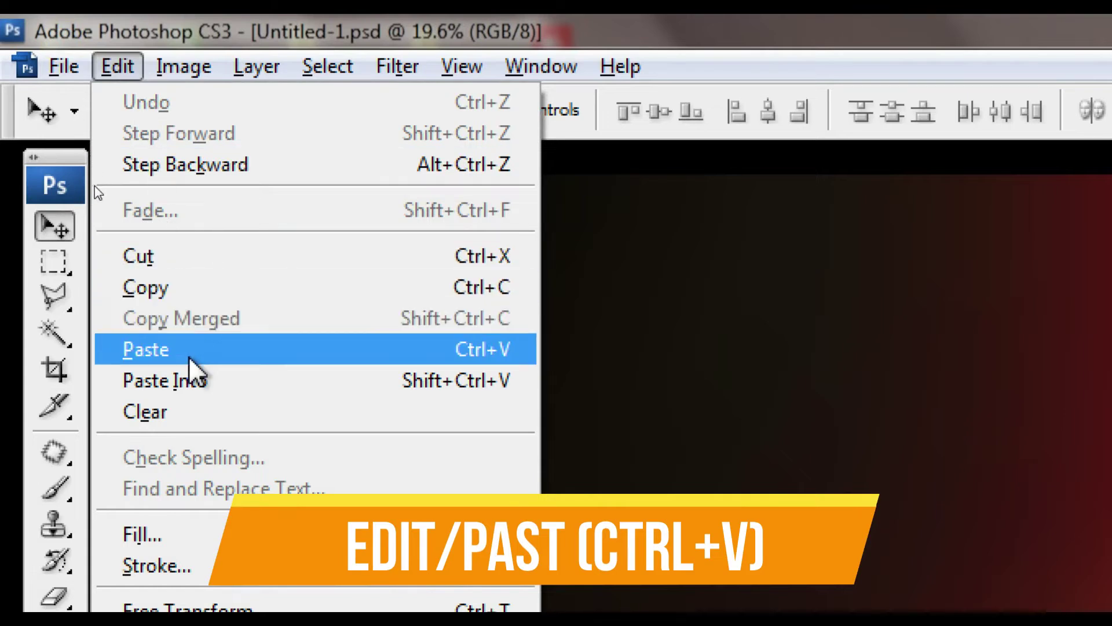
{"action": "left_click", "coordinate": [189, 353]}
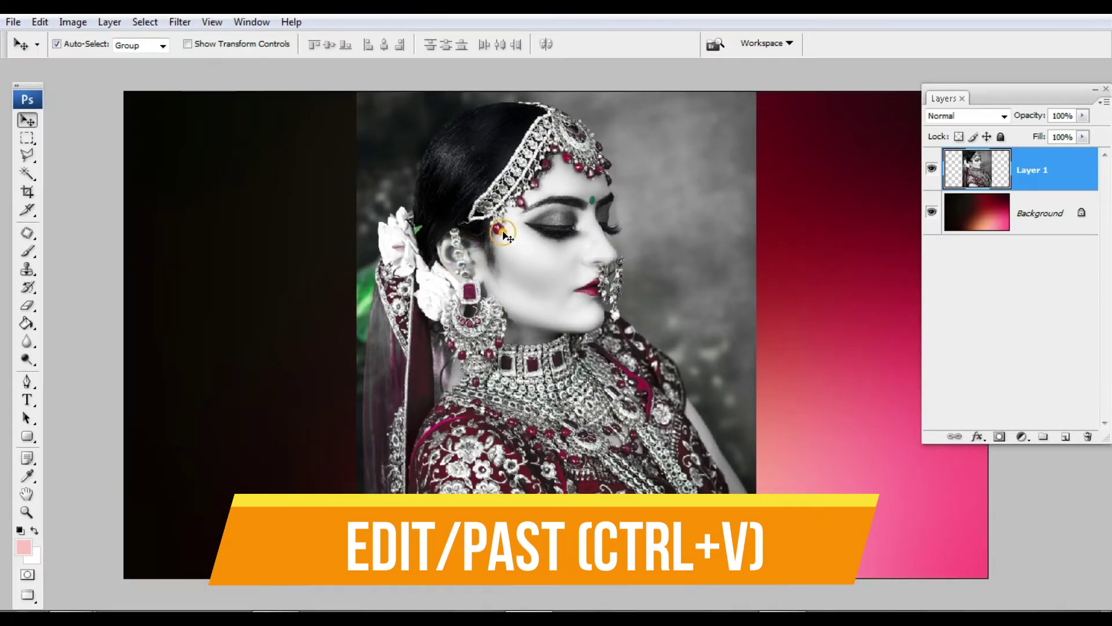
{"action": "left_click_drag", "start_coordinate": [502, 246], "coordinate": [395, 246]}
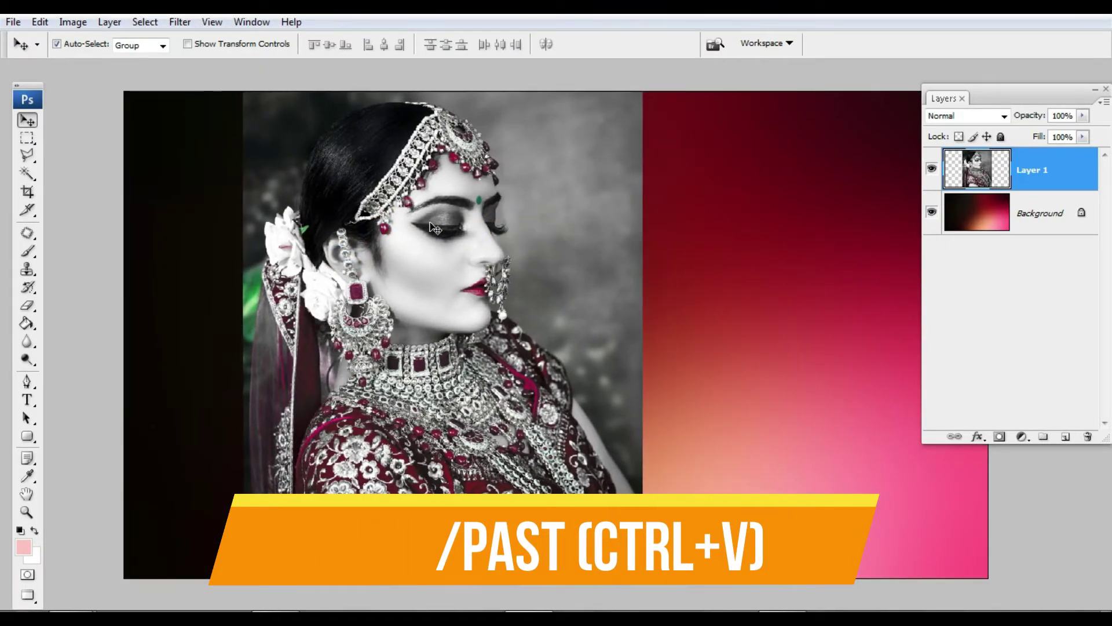
Scale the pasted photo to about 87% and move it to the canvas's left side
{"action": "key", "text": "ctrl+t"}
{"action": "key", "text": "ctrl+minus"}
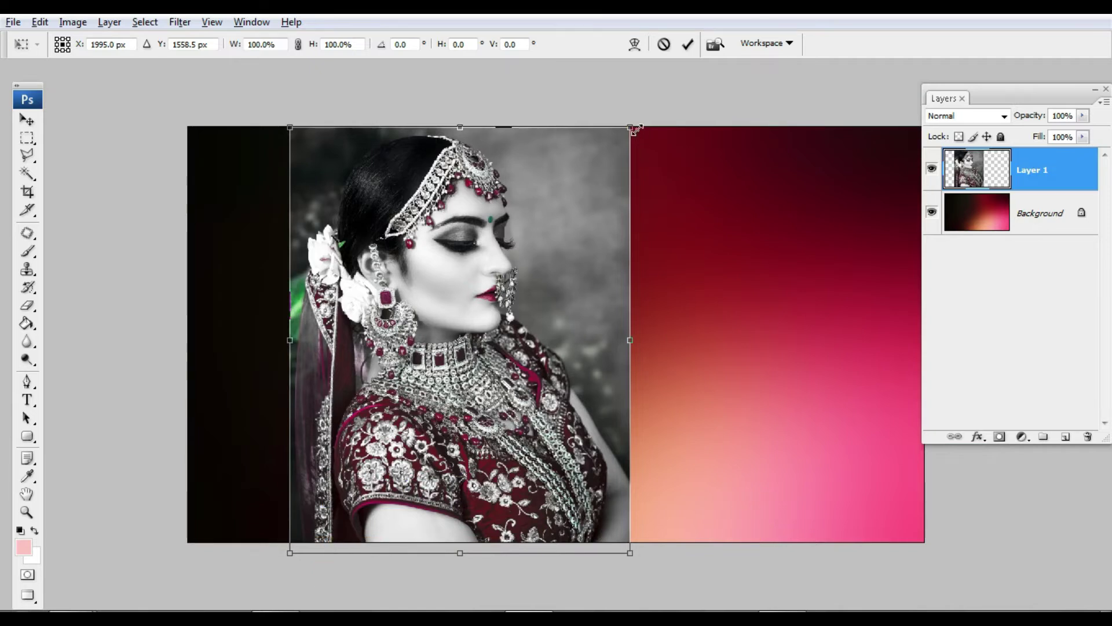
{"action": "left_click_drag", "start_coordinate": [636, 129], "coordinate": [610, 154]}
{"action": "left_click_drag", "start_coordinate": [509, 248], "coordinate": [416, 248]}
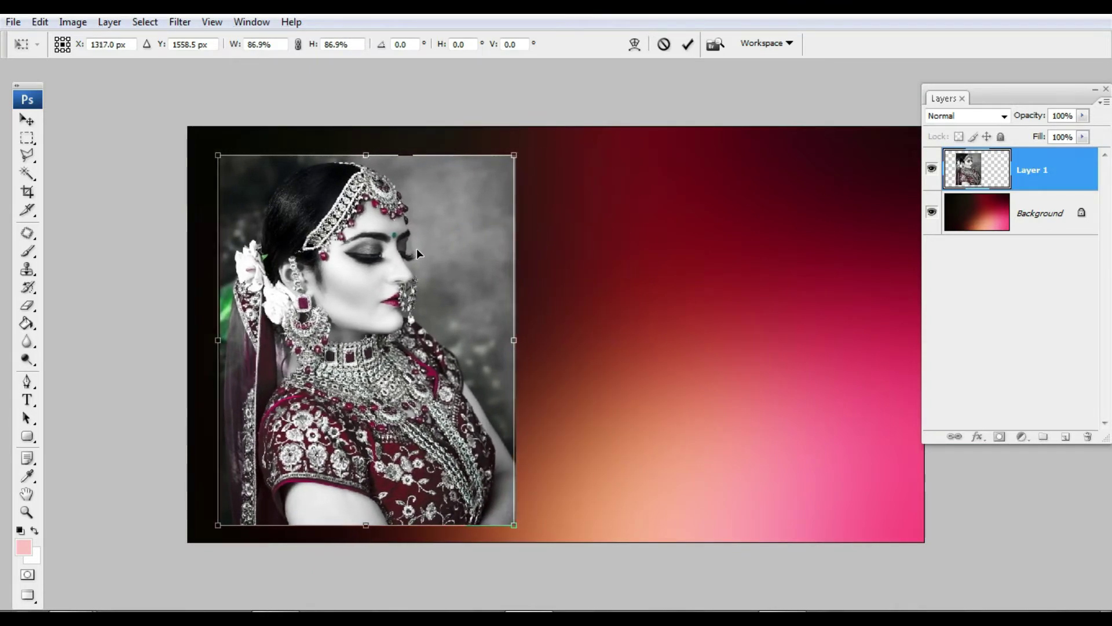
{"action": "left_click_drag", "start_coordinate": [514, 155], "coordinate": [513, 150]}
{"action": "double_click", "coordinate": [437, 204]}
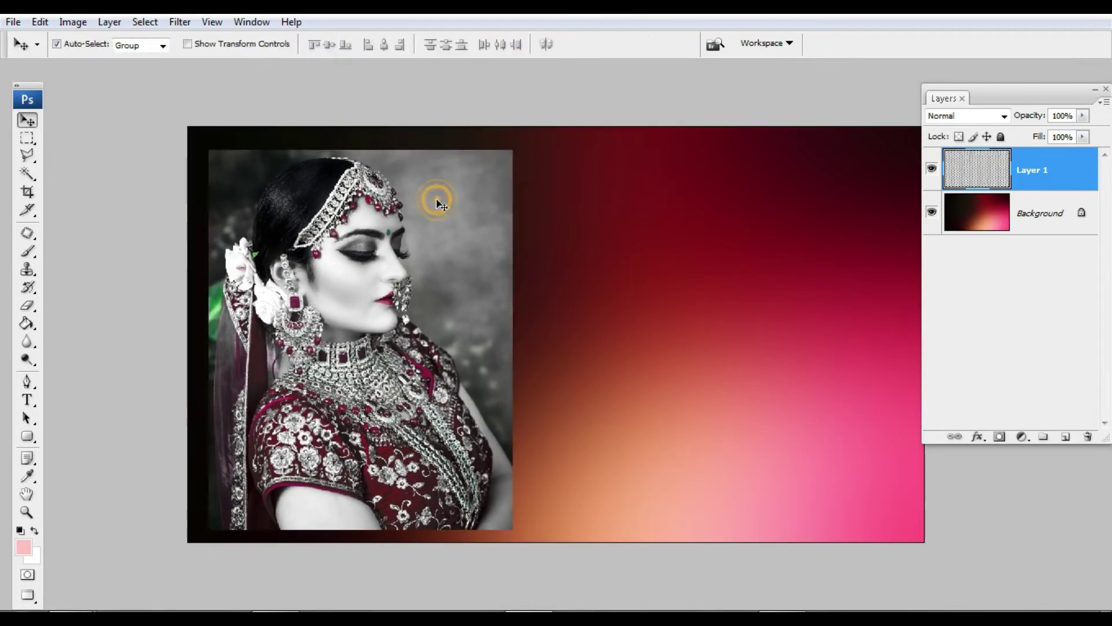
Erase Layer 1's right edge with a 50% opacity, 50% flow soft eraser
{"action": "key", "text": "e"}
{"action": "key", "text": "v"}
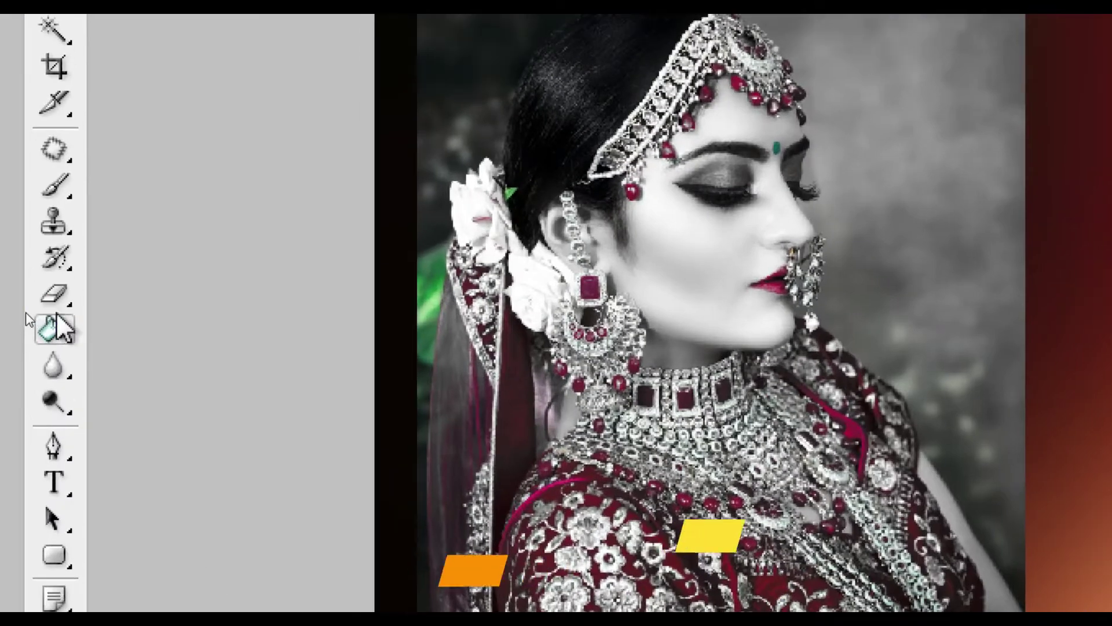
{"action": "left_click", "coordinate": [25, 309]}
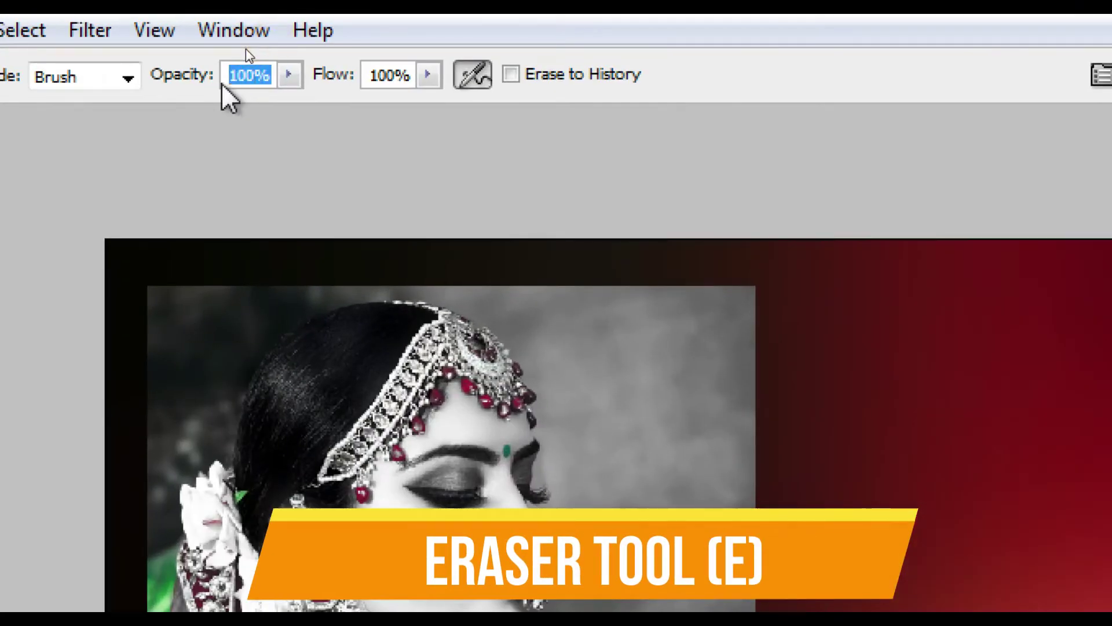
{"action": "type", "text": "50"}
{"action": "key", "text": "Tab"}
{"action": "type", "text": "50"}
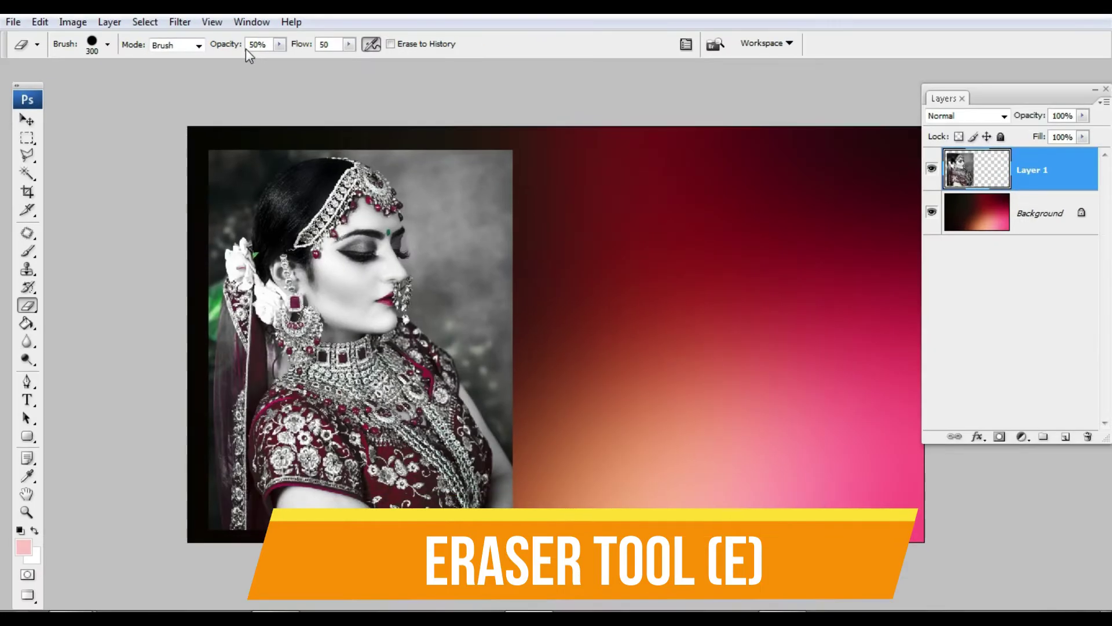
{"action": "key", "text": "Return"}
{"action": "key", "text": "bracketright"}
{"action": "key", "text": "bracketright"}
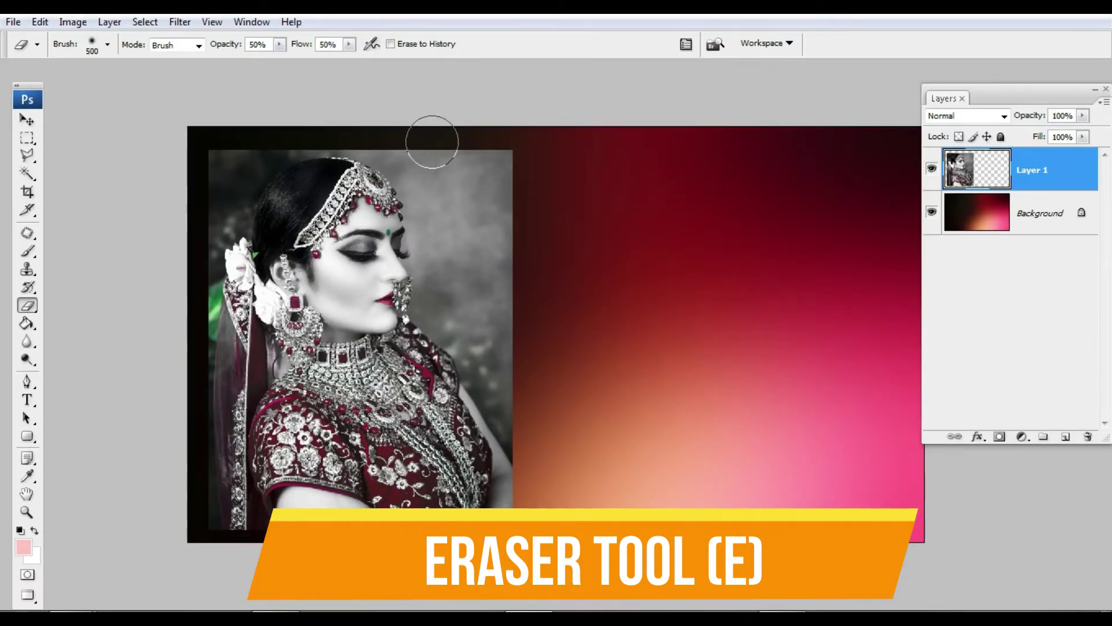
{"action": "left_click_drag", "start_coordinate": [434, 131], "coordinate": [507, 177]}
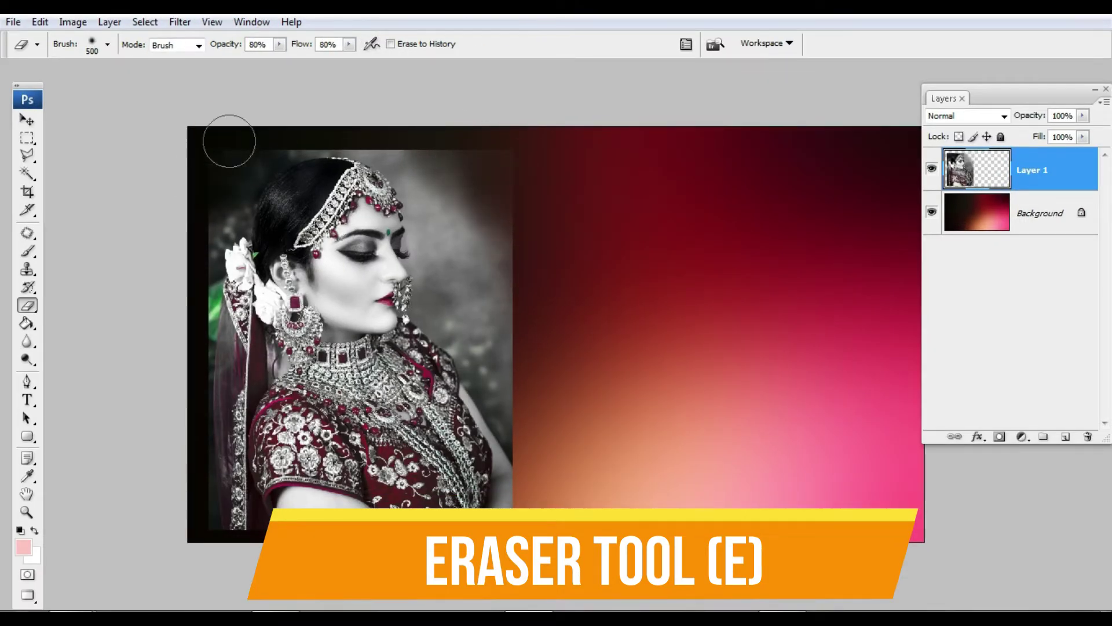
{"action": "mouse_move", "coordinate": [359, 125]}
{"action": "left_mouse_down"}
{"action": "mouse_move", "coordinate": [497, 268]}
{"action": "mouse_move", "coordinate": [486, 248]}
{"action": "mouse_move", "coordinate": [510, 441]}
{"action": "mouse_move", "coordinate": [423, 148]}
{"action": "left_mouse_up"}
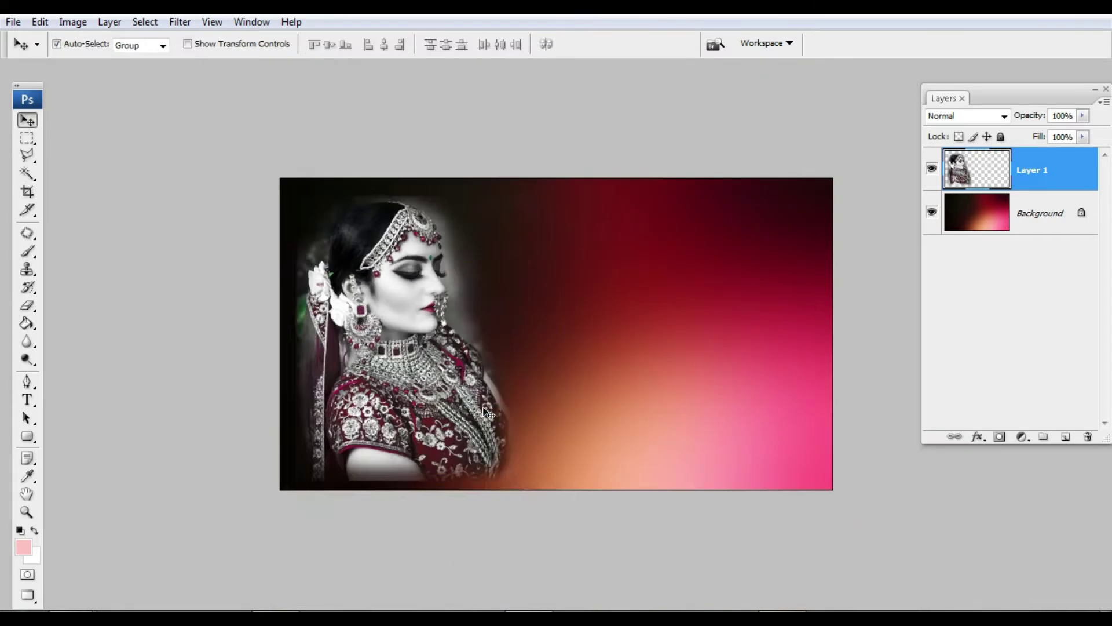
Try resizing the black-and-white portrait with Free Transform, then cancel it
{"action": "key", "text": "ctrl+t"}
{"action": "left_click_drag", "start_coordinate": [509, 180], "coordinate": [559, 203]}
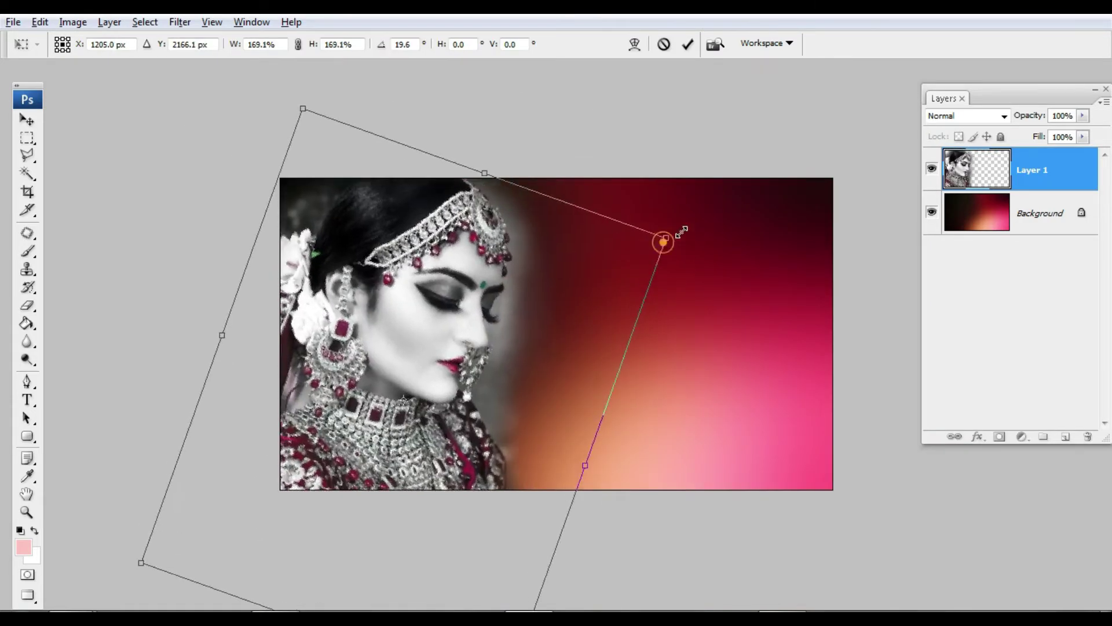
{"action": "left_click_drag", "start_coordinate": [686, 193], "coordinate": [709, 243]}
{"action": "key", "text": "Escape"}
{"action": "key", "text": "e"}
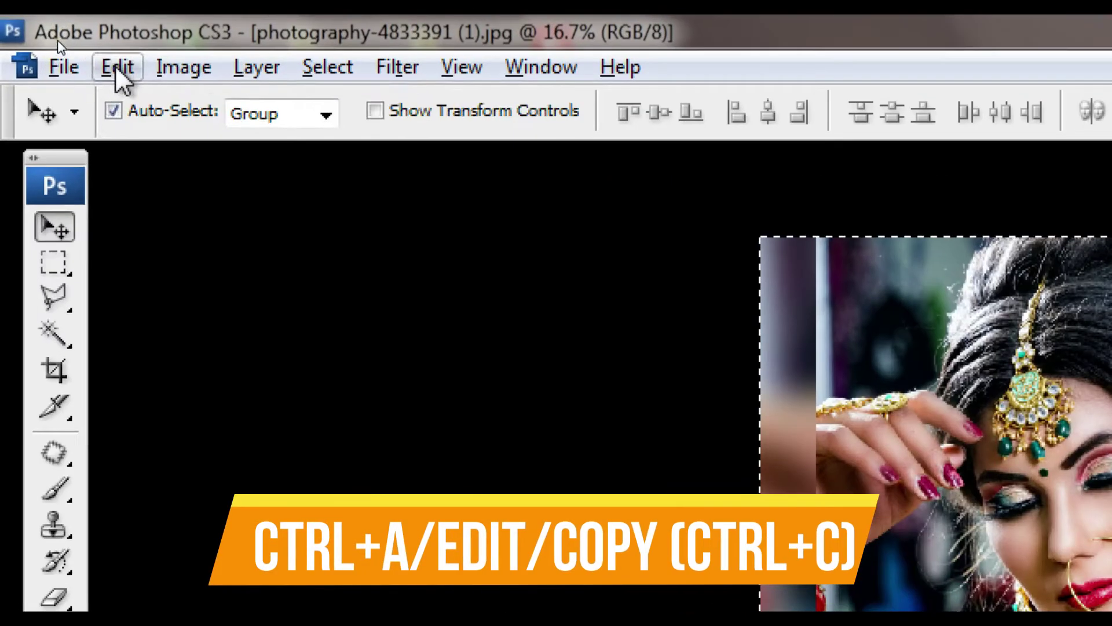
Copy the colour bridal photo, paste it into Untitled-1 as Layer 2, and nudge it right
{"action": "left_click", "coordinate": [59, 40]}
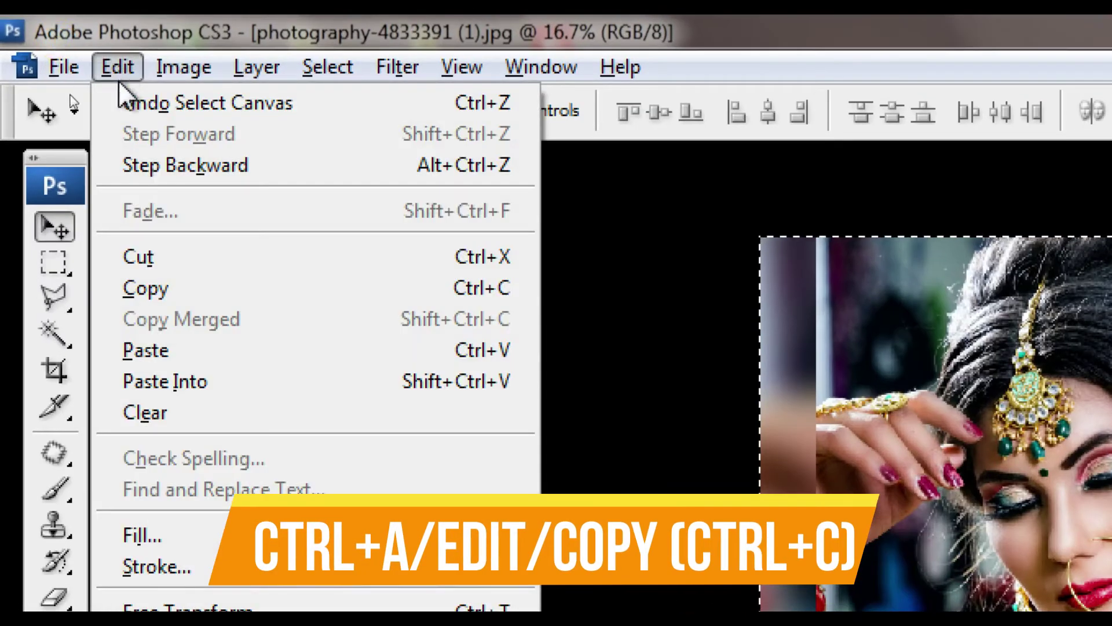
{"action": "left_click", "coordinate": [164, 298]}
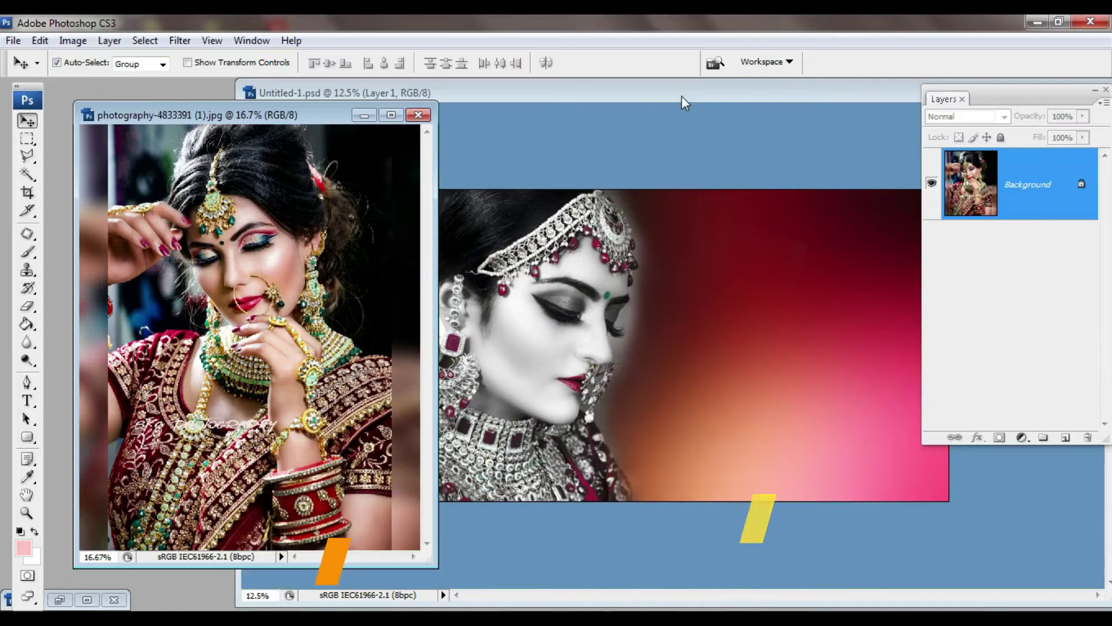
{"action": "left_click", "coordinate": [681, 96]}
{"action": "left_click_drag", "start_coordinate": [667, 96], "coordinate": [488, 92]}
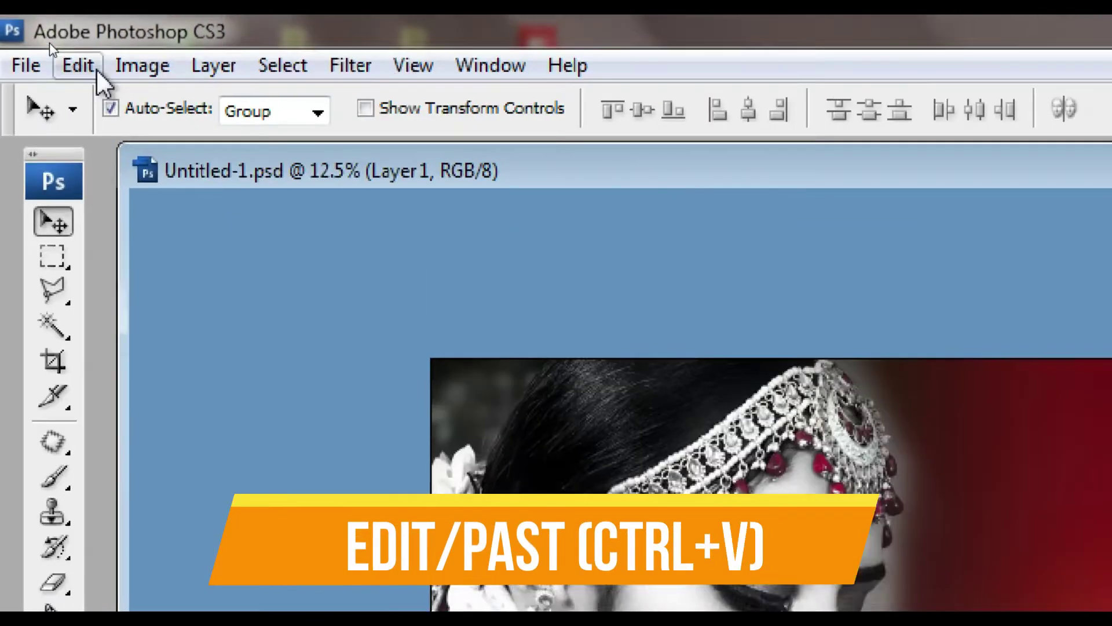
{"action": "left_click", "coordinate": [46, 42]}
{"action": "left_click", "coordinate": [120, 346]}
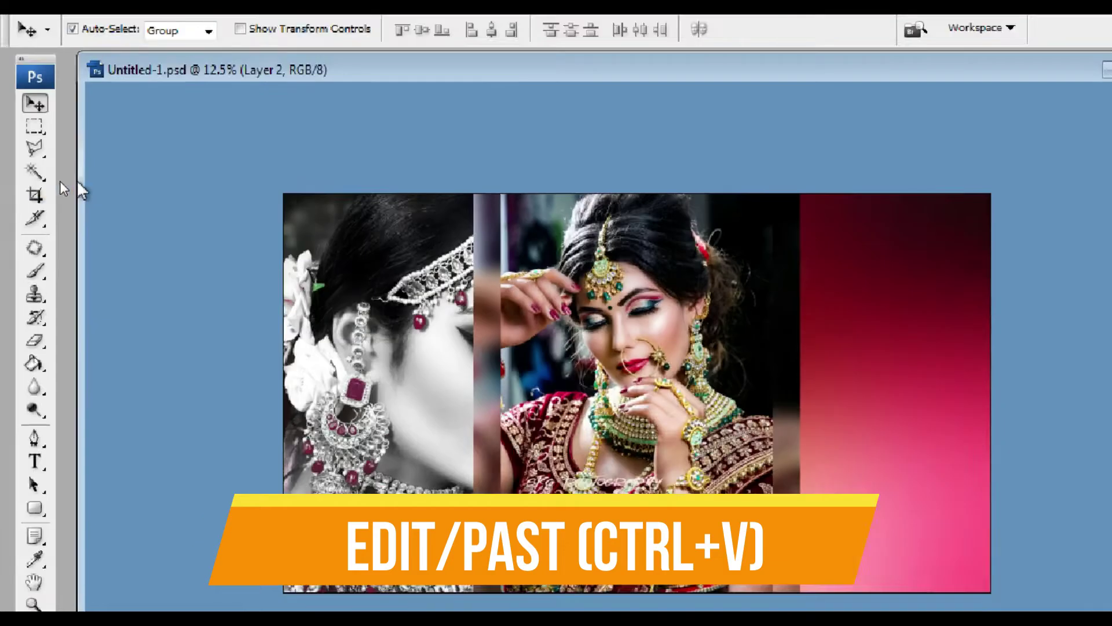
{"action": "left_click_drag", "start_coordinate": [565, 298], "coordinate": [574, 297]}
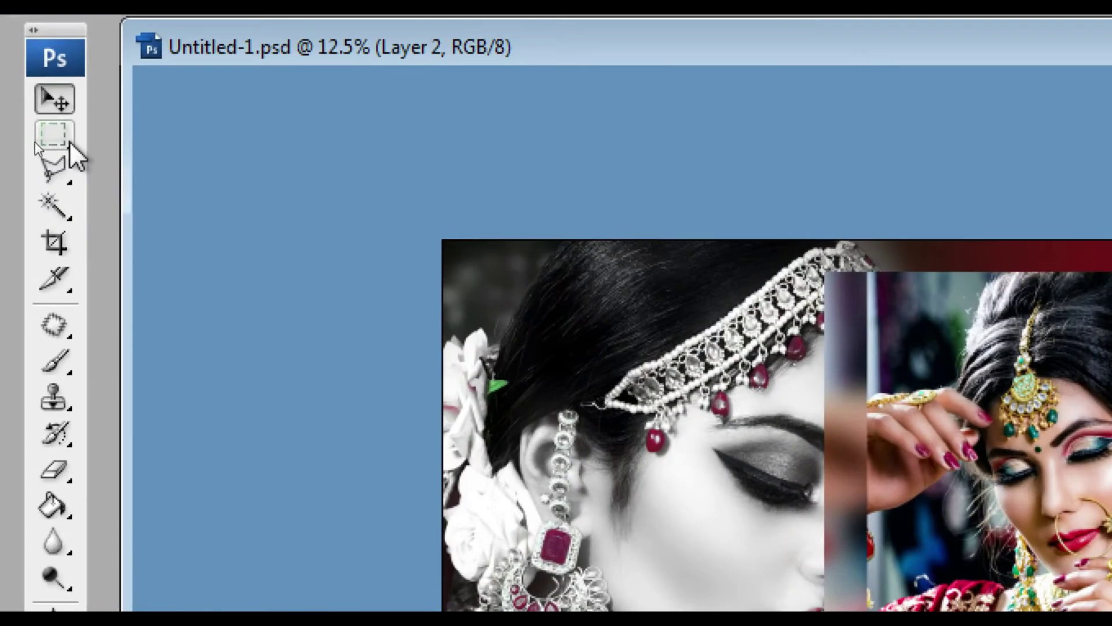
Draw an oval selection on the colour portrait and feather it by 120 px
{"action": "right_click", "coordinate": [37, 145]}
{"action": "left_click", "coordinate": [52, 157]}
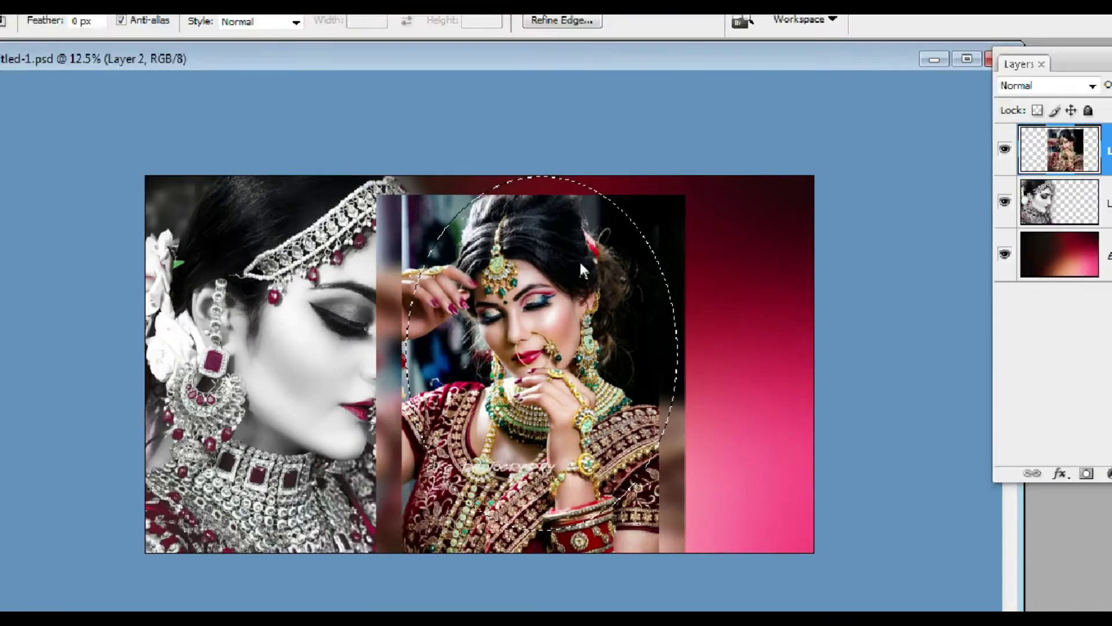
{"action": "right_click", "coordinate": [580, 261]}
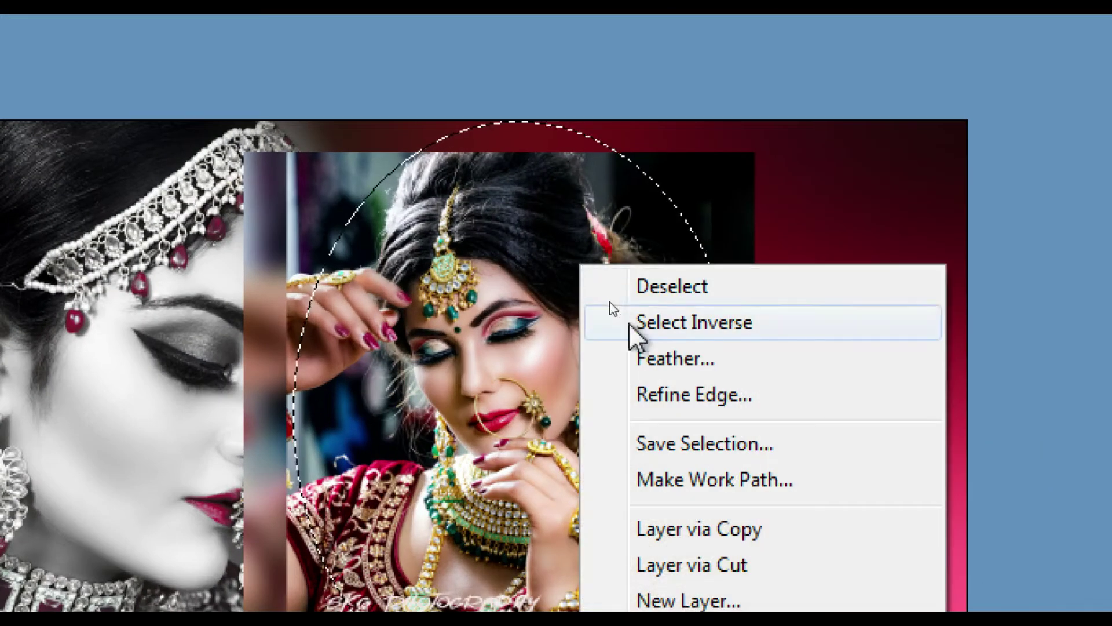
{"action": "left_click", "coordinate": [649, 359]}
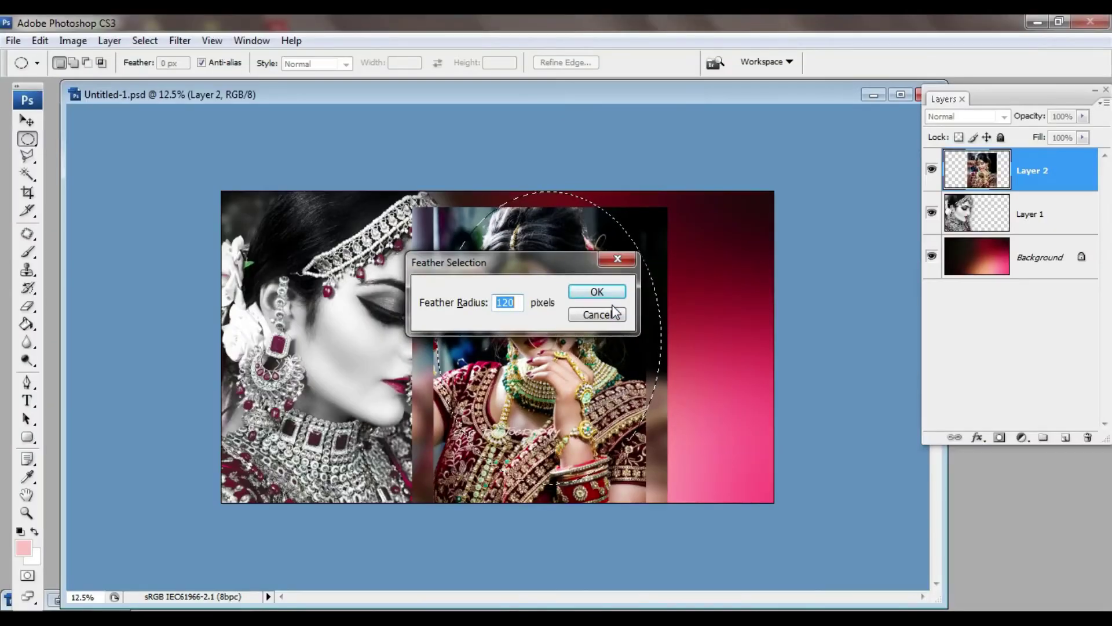
{"action": "key", "text": "Return"}
Delete everything outside the feathered oval and move the portrait to the right
{"action": "key", "text": "ctrl+shift+i"}
{"action": "key", "text": "Delete"}
{"action": "key", "text": "v"}
{"action": "left_click_drag", "start_coordinate": [613, 310], "coordinate": [756, 276]}
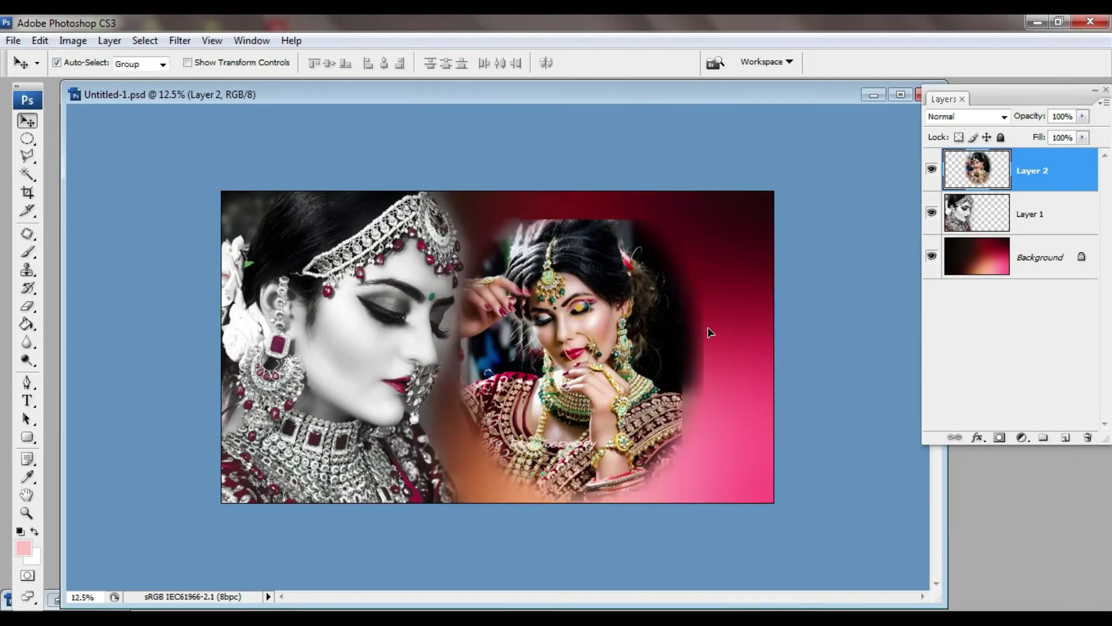
{"action": "key", "text": "ctrl+t"}
Scale the colour portrait to about 132%, nudge it down, and set its blend mode to Screen
{"action": "left_click_drag", "start_coordinate": [762, 222], "coordinate": [815, 166]}
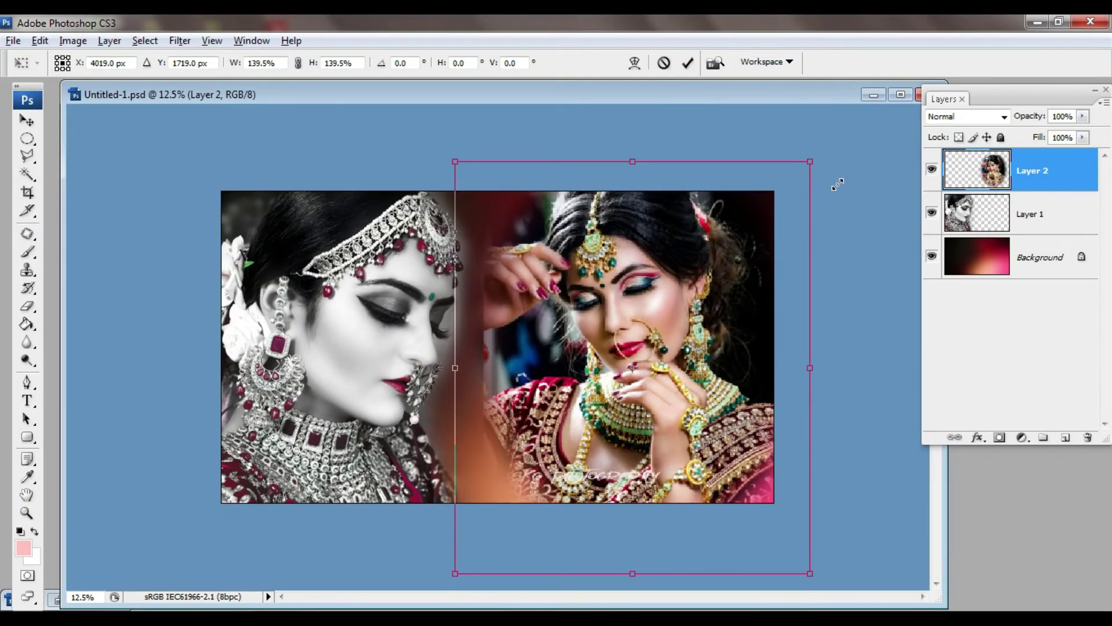
{"action": "left_click_drag", "start_coordinate": [717, 284], "coordinate": [729, 317]}
{"action": "left_click_drag", "start_coordinate": [820, 199], "coordinate": [793, 188]}
{"action": "left_click", "coordinate": [695, 254]}
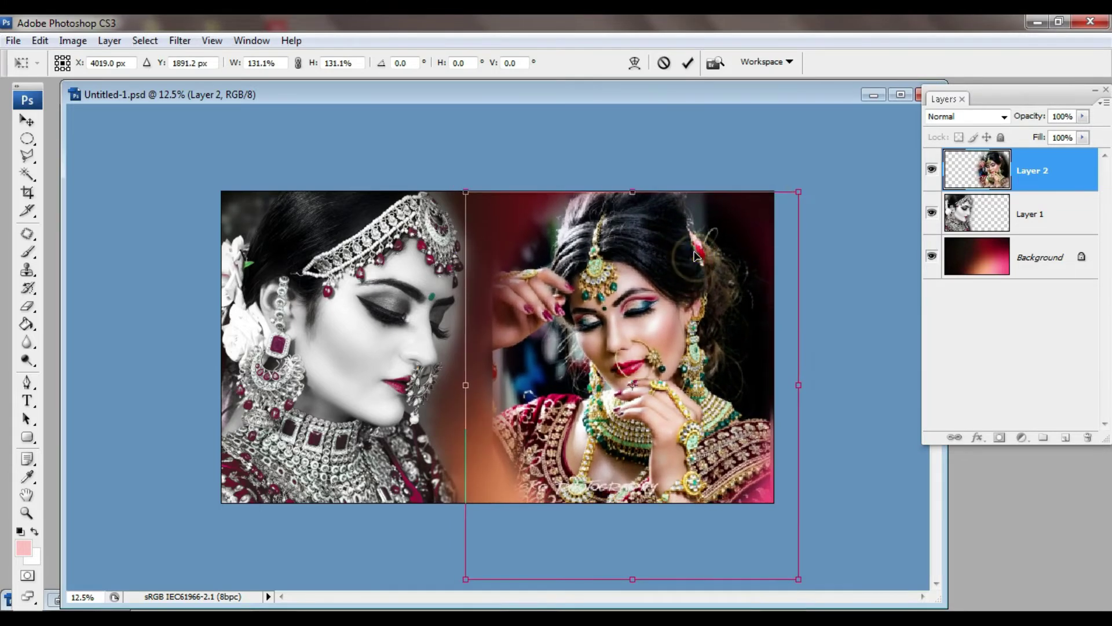
{"action": "key", "text": "Return"}
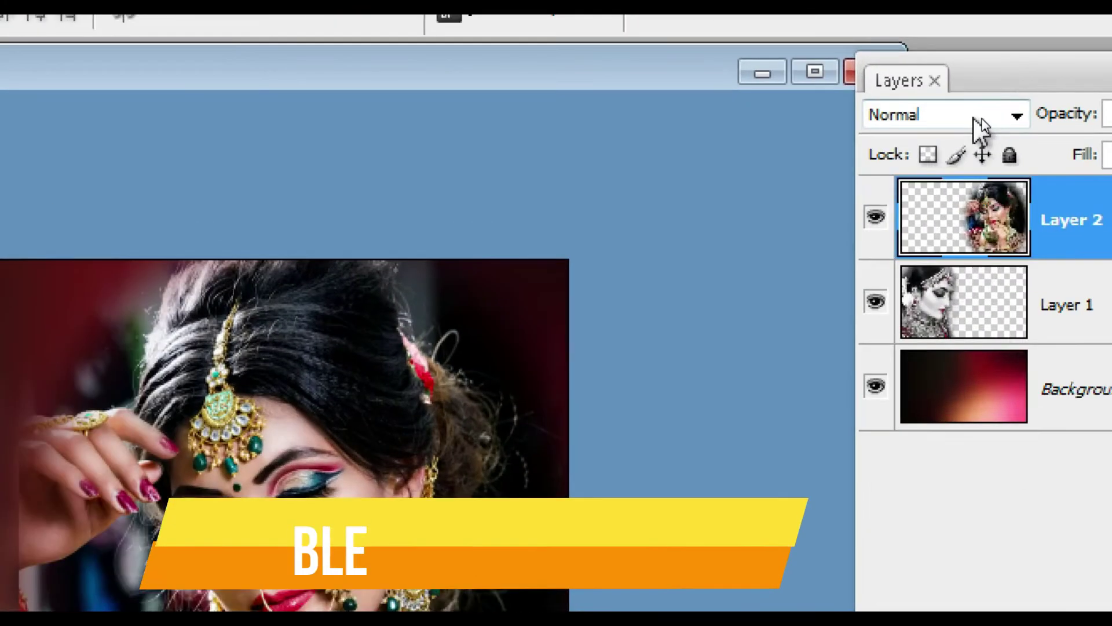
{"action": "left_click", "coordinate": [985, 121]}
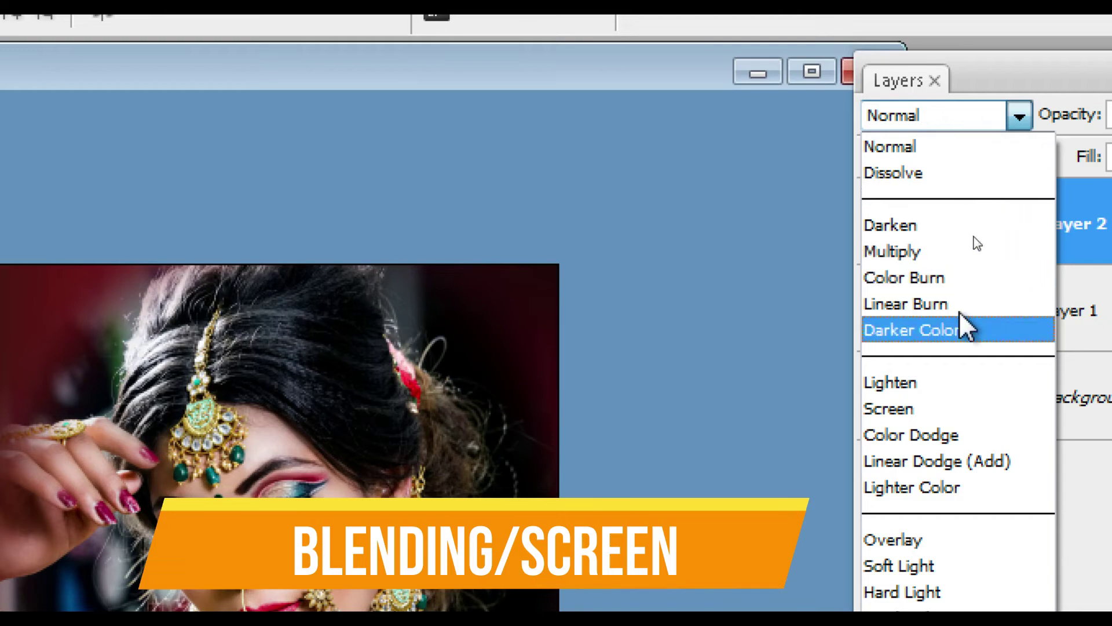
{"action": "left_click", "coordinate": [931, 410]}
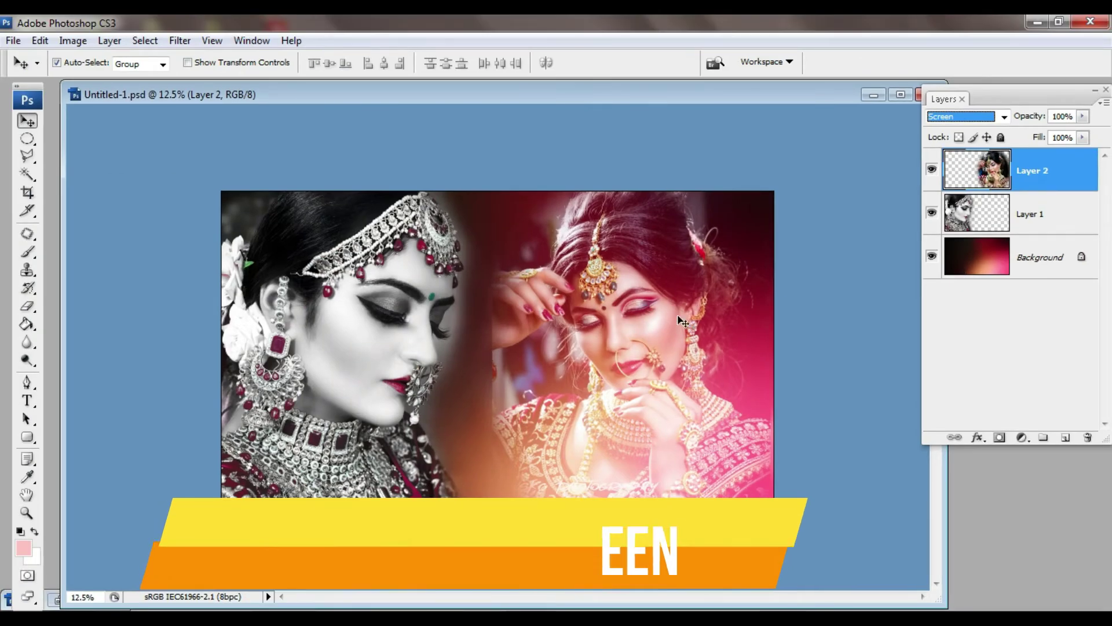
Enlarge the colour portrait to about 150%, tilt it slightly, and erase the seam between faces
{"action": "key", "text": "ctrl+t"}
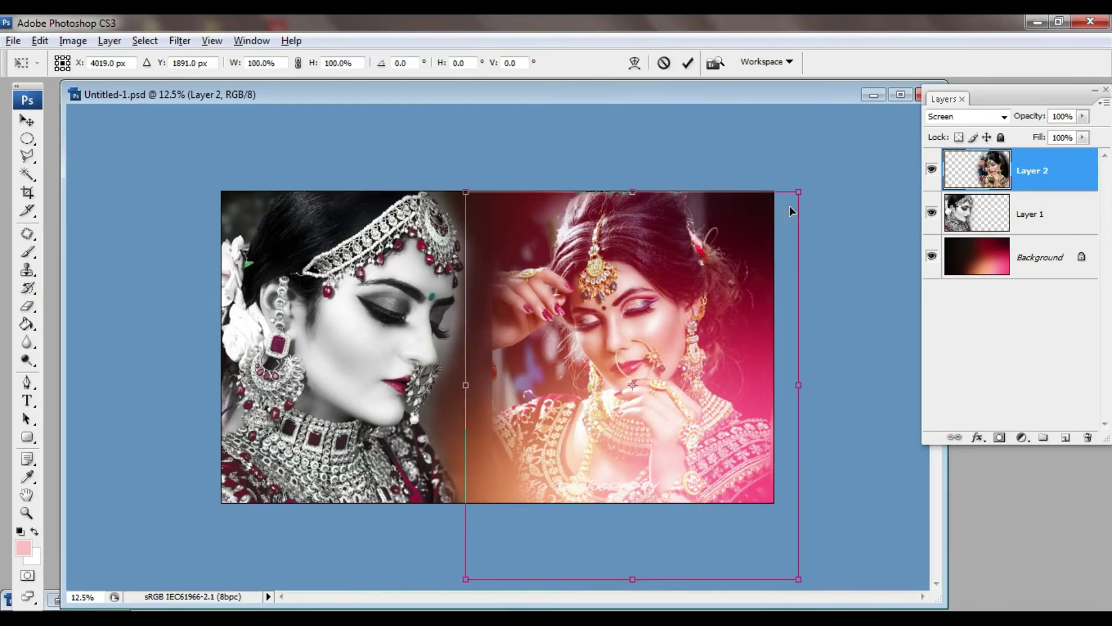
{"action": "left_click_drag", "start_coordinate": [798, 192], "coordinate": [854, 105]}
{"action": "left_click_drag", "start_coordinate": [614, 255], "coordinate": [640, 251]}
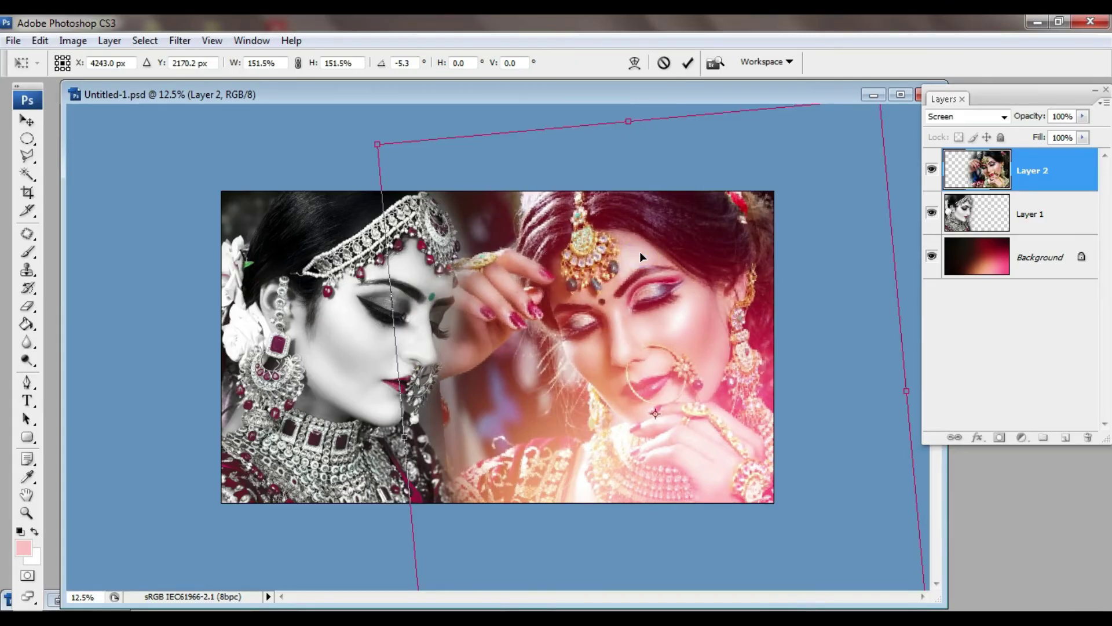
{"action": "key", "text": "Return"}
{"action": "key", "text": "e"}
{"action": "mouse_move", "coordinate": [444, 249]}
{"action": "left_mouse_down"}
{"action": "mouse_move", "coordinate": [384, 323]}
{"action": "mouse_move", "coordinate": [435, 509]}
{"action": "mouse_move", "coordinate": [452, 420]}
{"action": "mouse_move", "coordinate": [452, 315]}
{"action": "left_mouse_up"}
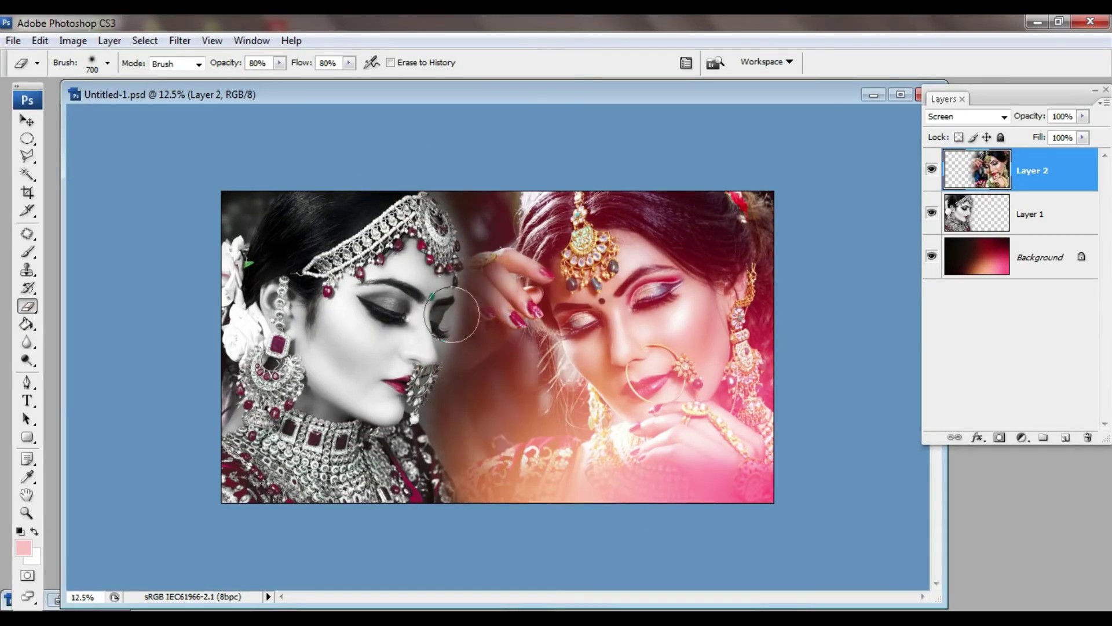
Make the black-and-white portrait layer active and start enlarging it
{"action": "left_click", "coordinate": [444, 488], "text": "ctrl"}
{"action": "key", "text": "ctrl+t"}
{"action": "key", "text": "ctrl+minus"}
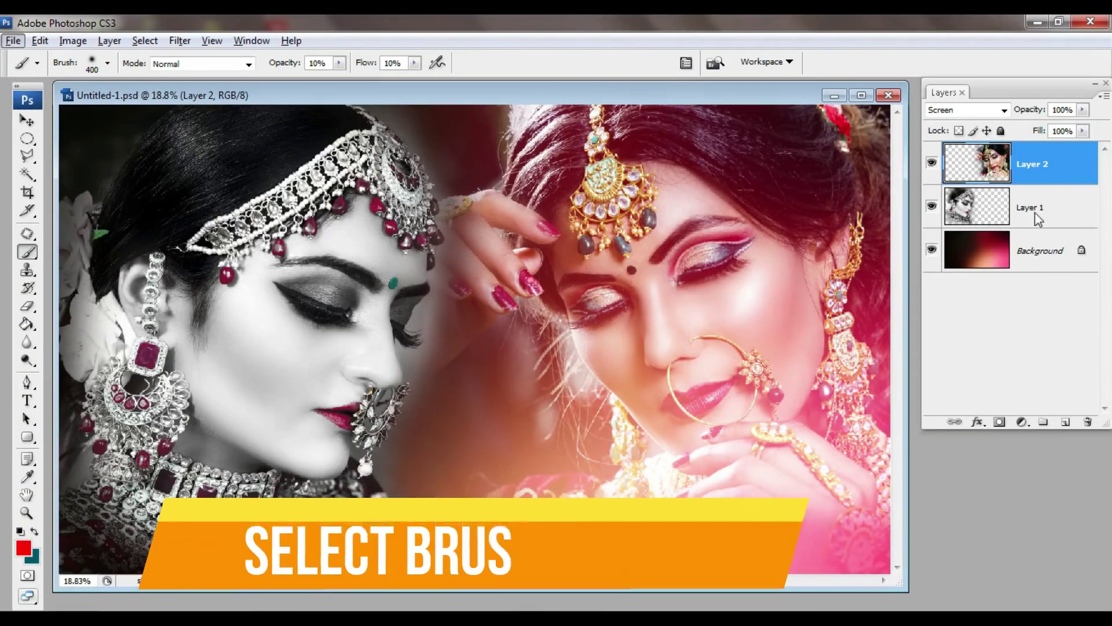
{"action": "left_click", "coordinate": [1034, 214]}
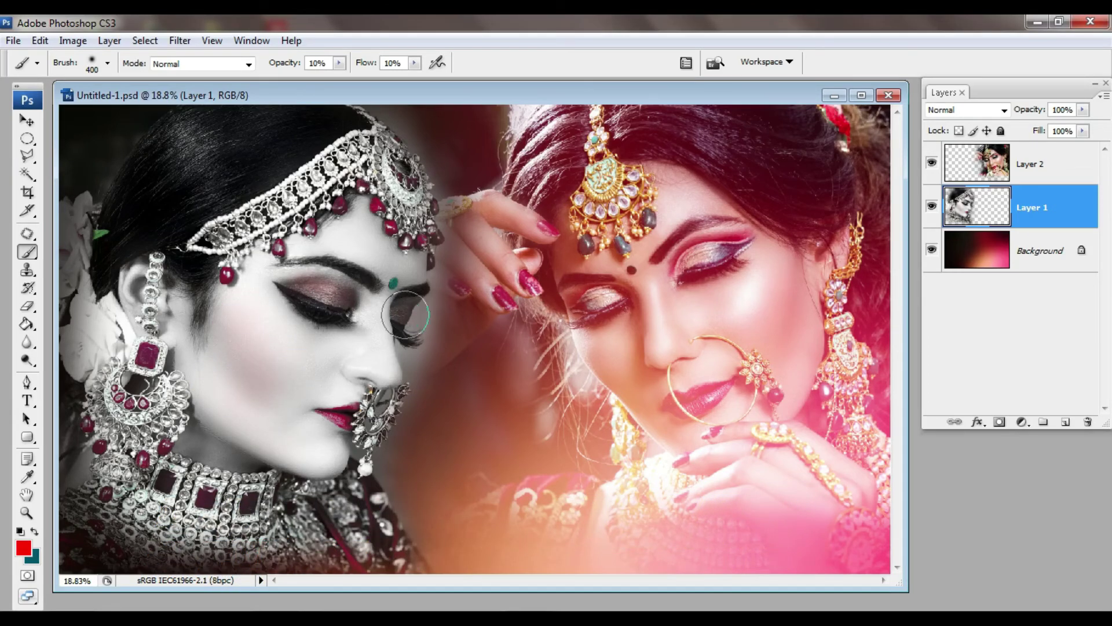
Drag the love graphic from 17.psd onto the bridal composition
{"action": "key", "text": "v"}
{"action": "key", "text": "ctrl+Tab"}
{"action": "left_click_drag", "start_coordinate": [651, 297], "coordinate": [790, 347]}
View the finished bridal collage in full-screen mode
{"action": "key", "text": "f"}
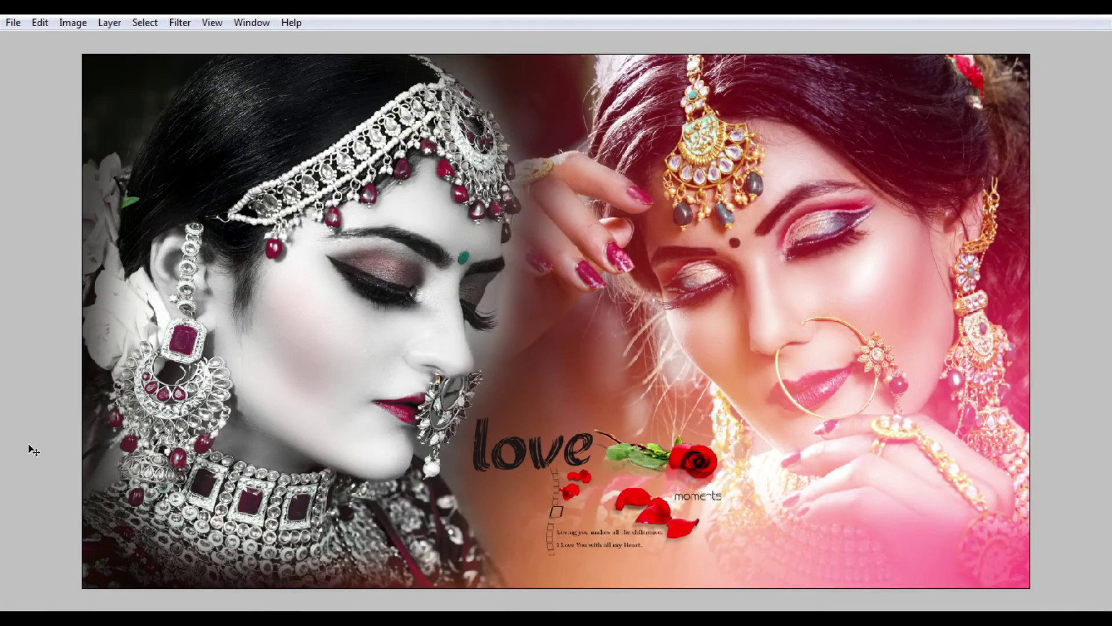